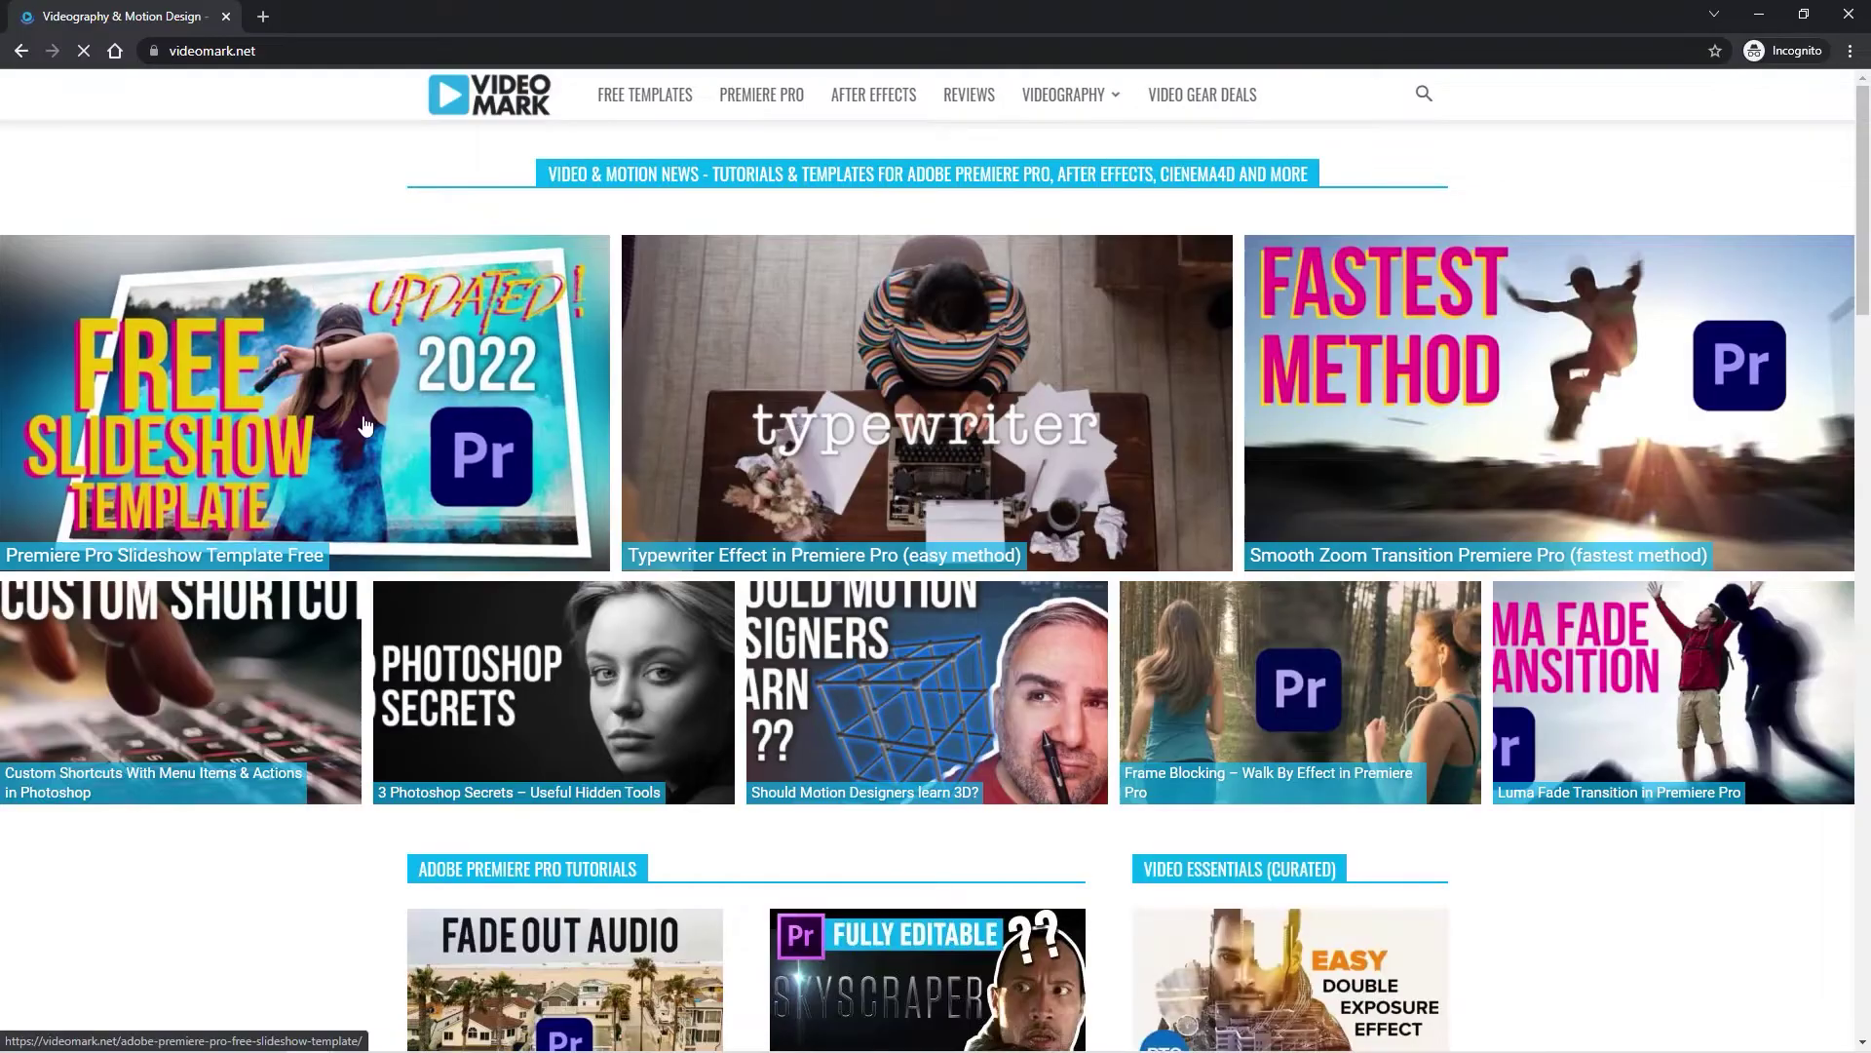
{"action": "scroll", "coordinate": [238, 714], "scroll_direction": "up", "scroll_amount": 5}
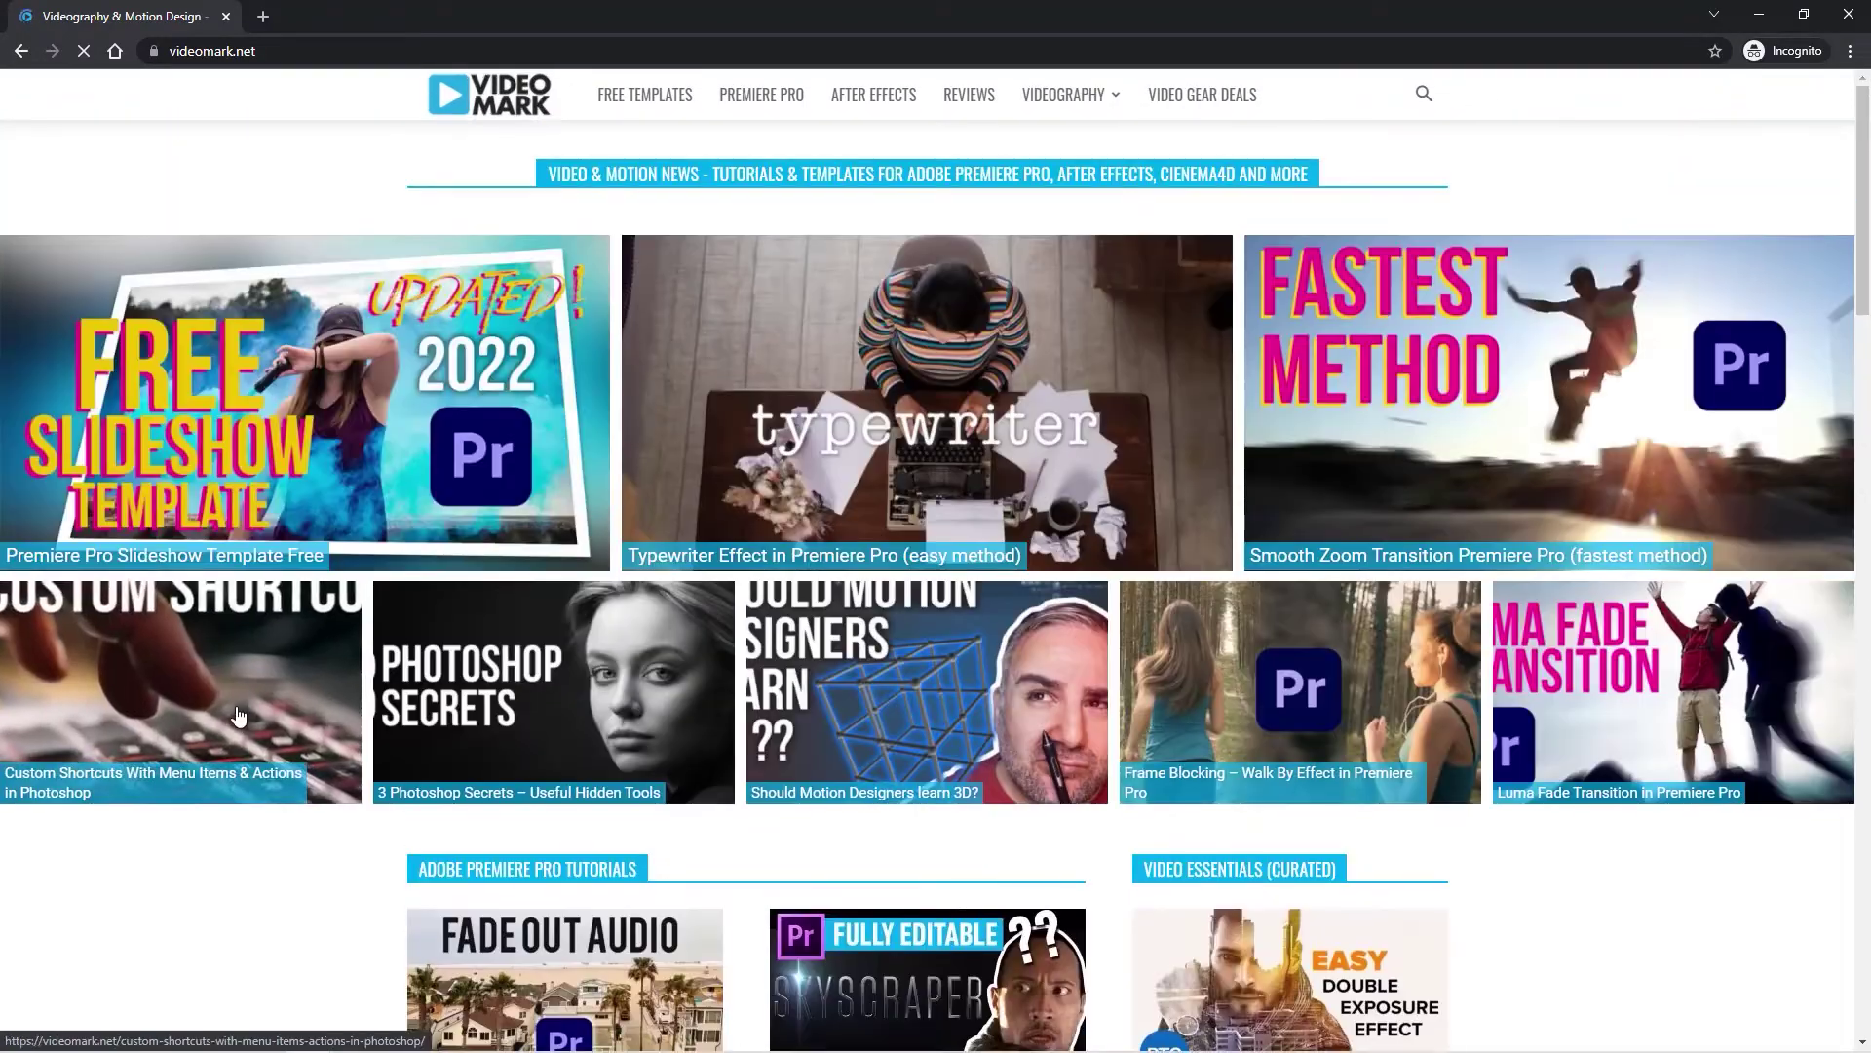
Step: Open the slideshow template article in Chrome and download the template
{"action": "left_click", "coordinate": [300, 425]}
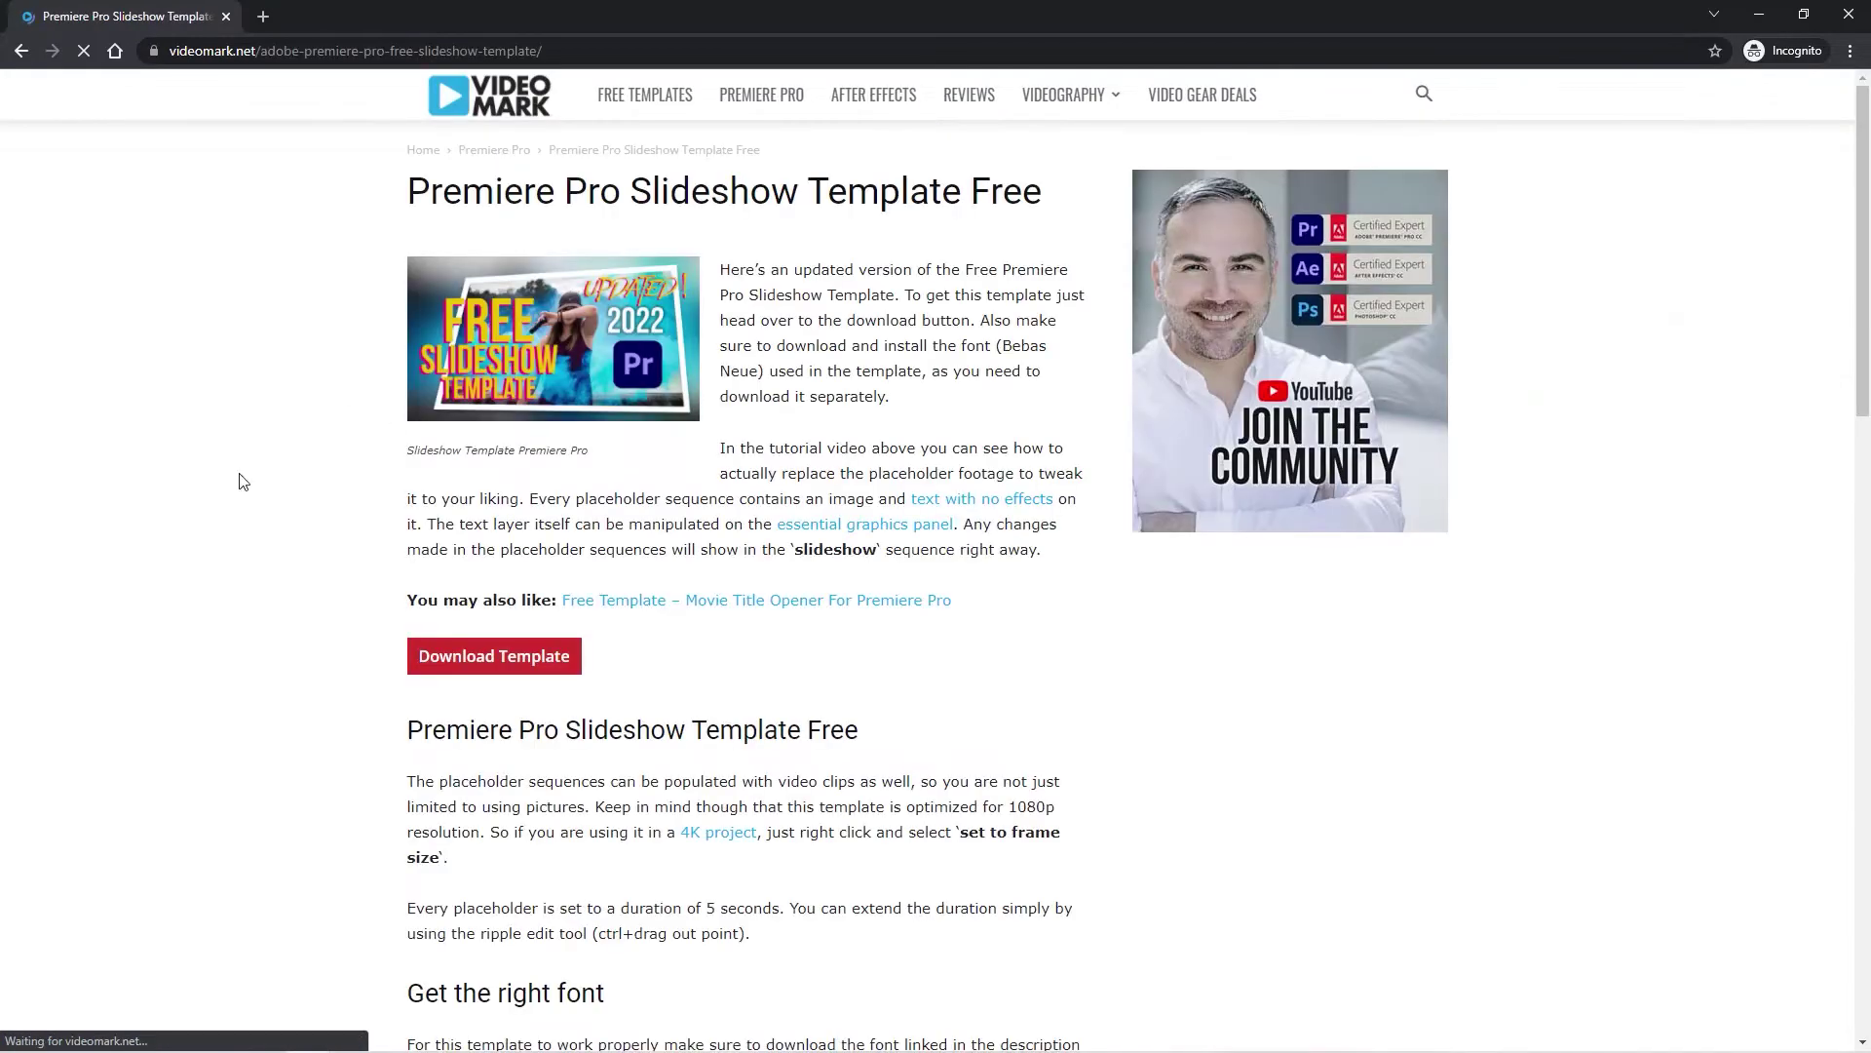
{"action": "scroll", "coordinate": [299, 577], "scroll_direction": "down", "scroll_amount": 4}
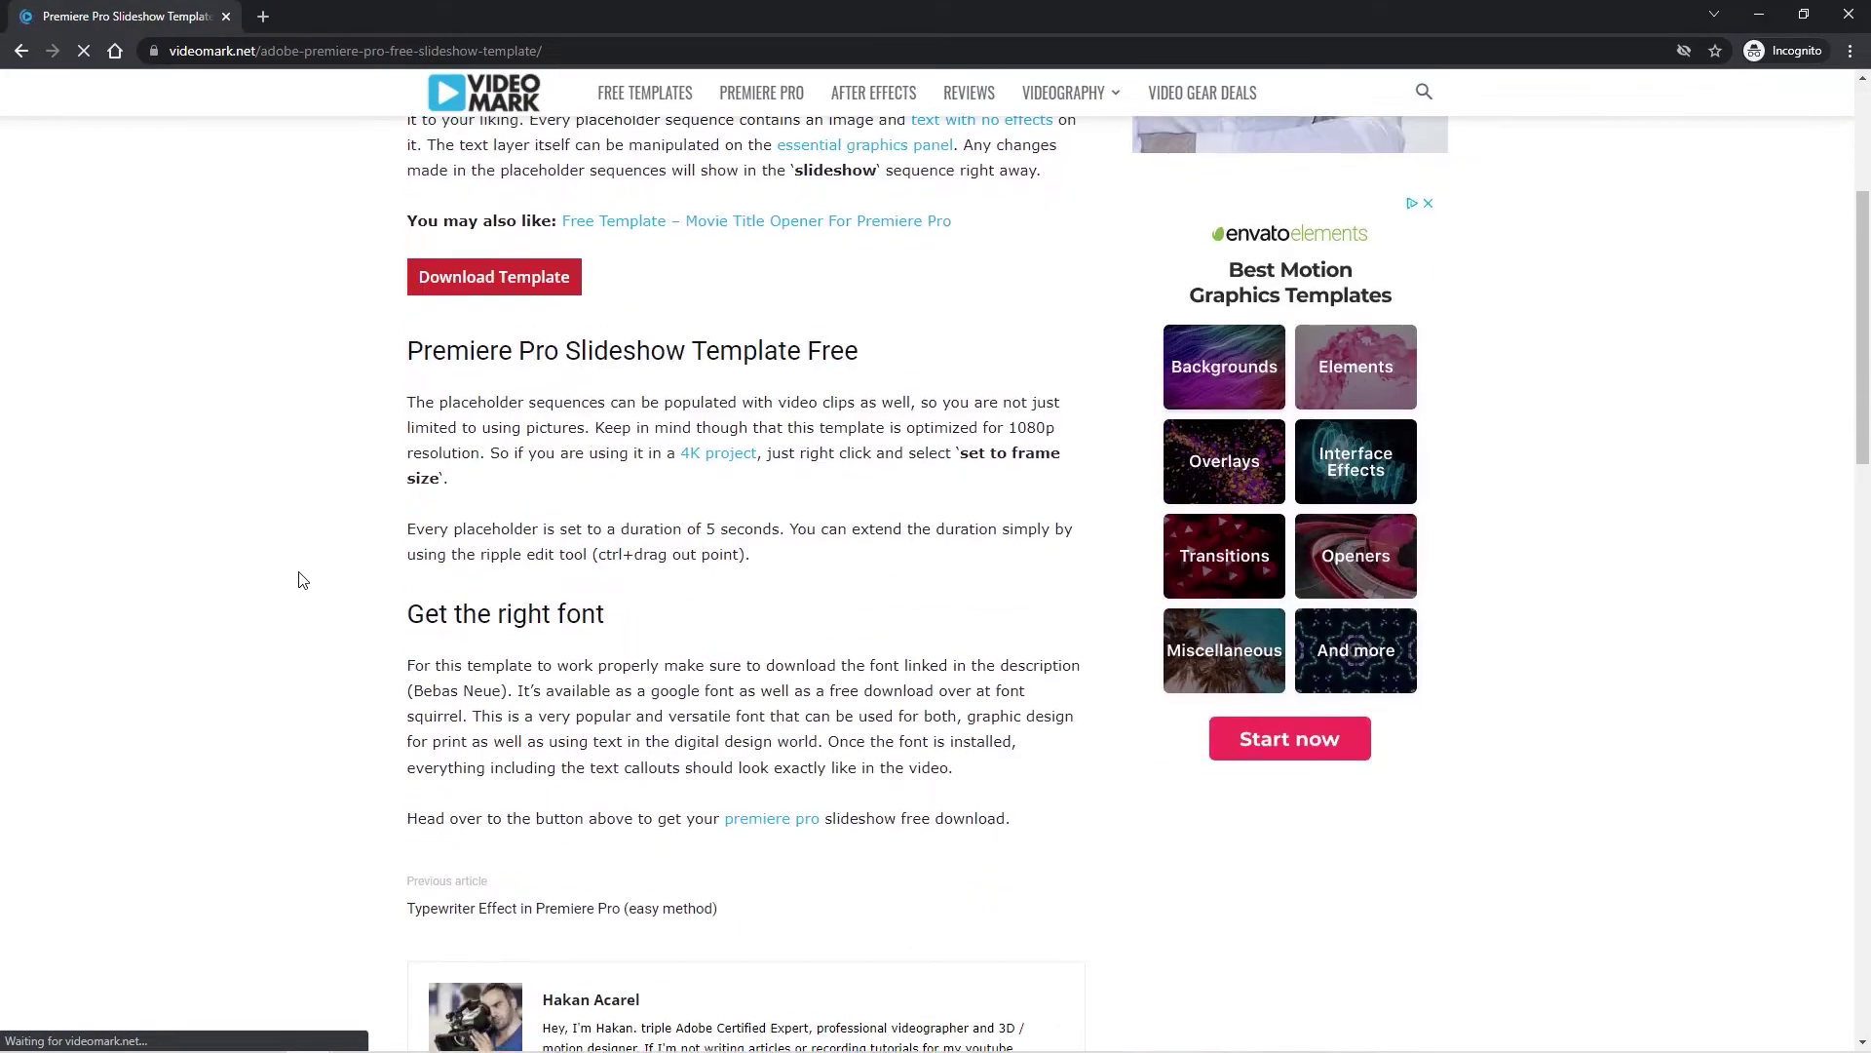
{"action": "scroll", "coordinate": [300, 578], "scroll_direction": "up", "scroll_amount": 3}
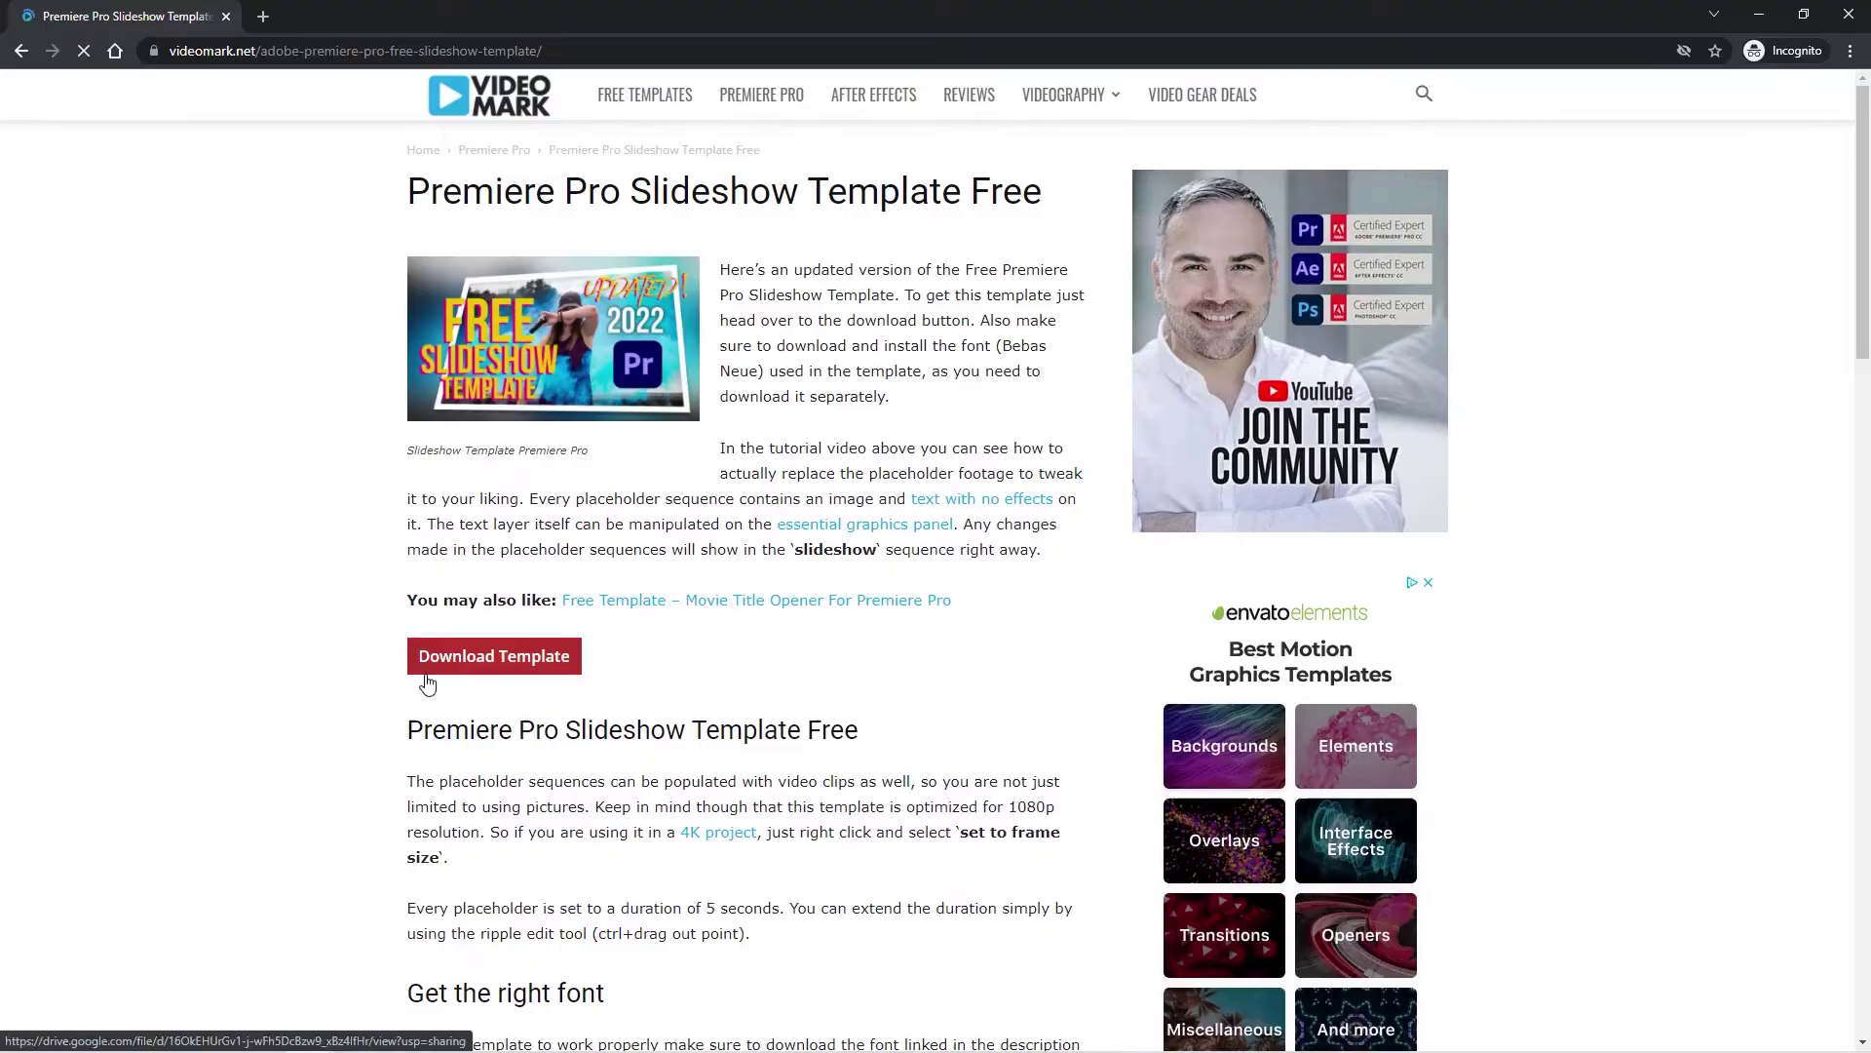
{"action": "left_click", "coordinate": [494, 593]}
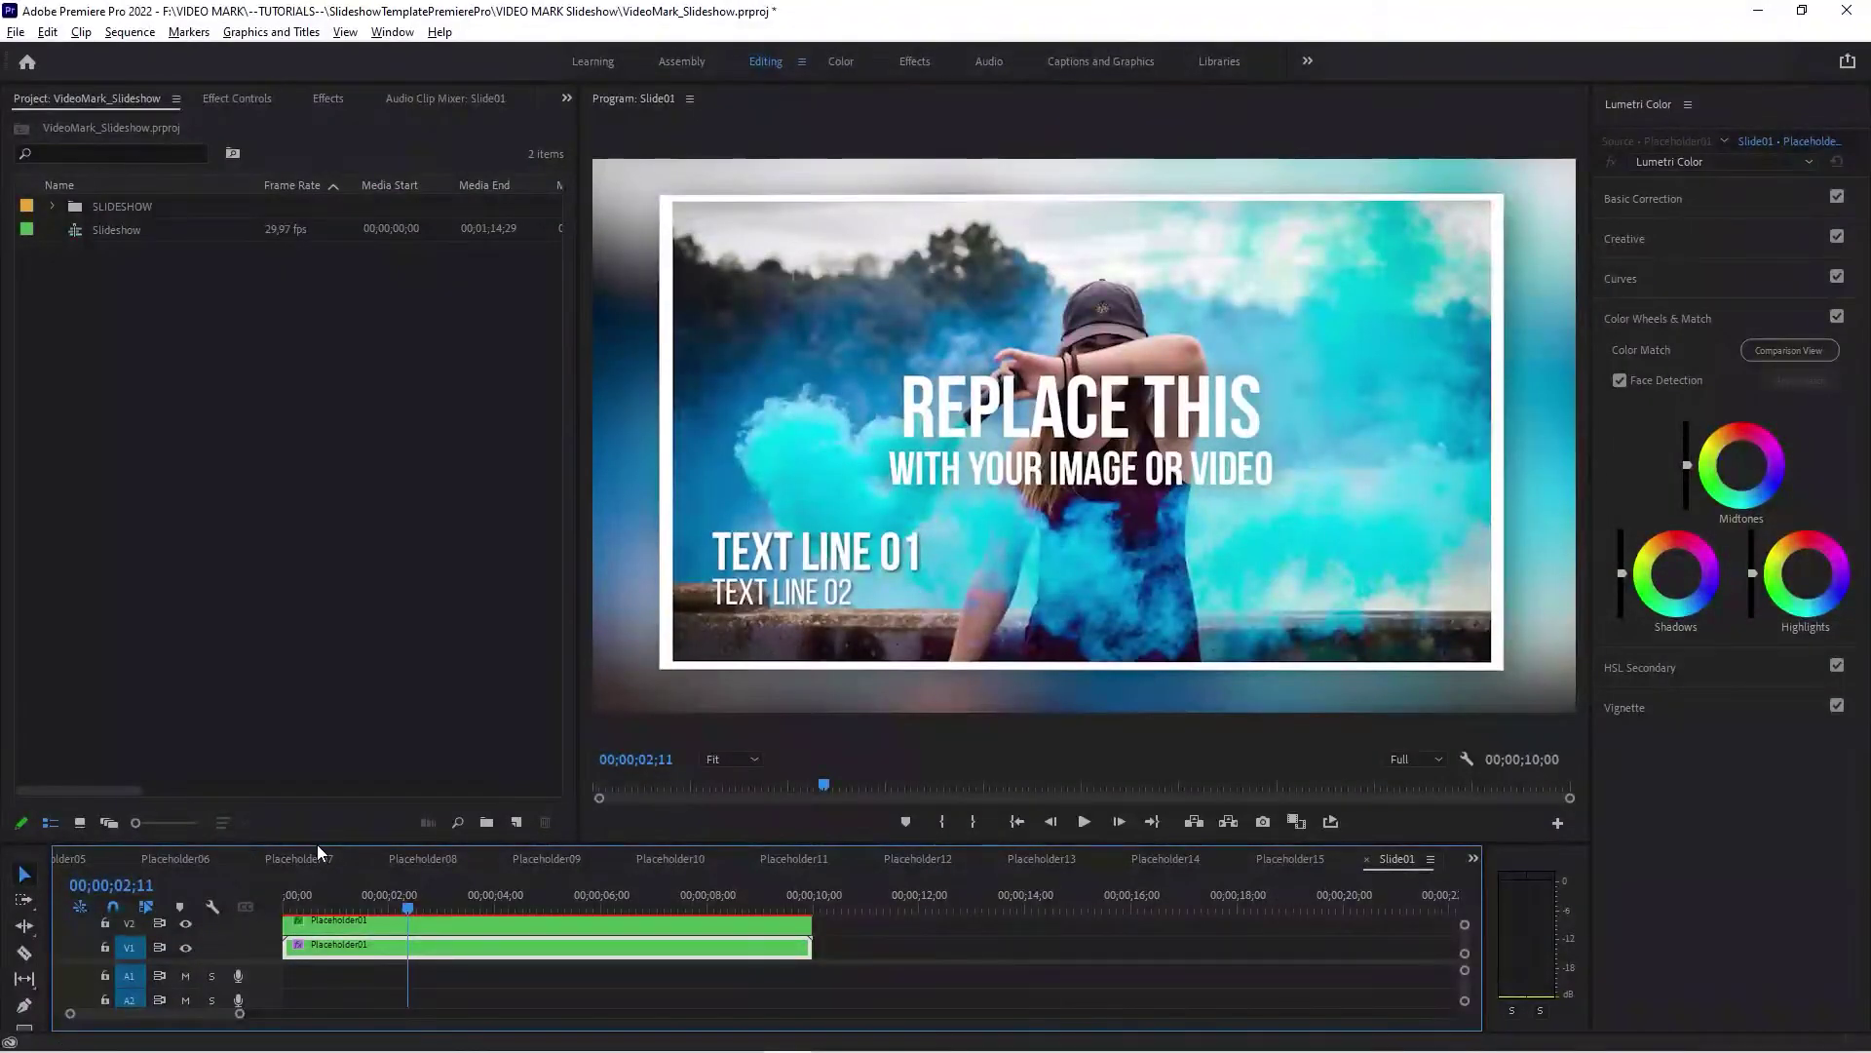
Step: Enlarge the timeline panel and switch the timeline to the Slideshow sequence
{"action": "left_click_drag", "start_coordinate": [315, 842], "coordinate": [315, 583]}
{"action": "left_click_drag", "start_coordinate": [579, 467], "coordinate": [799, 468]}
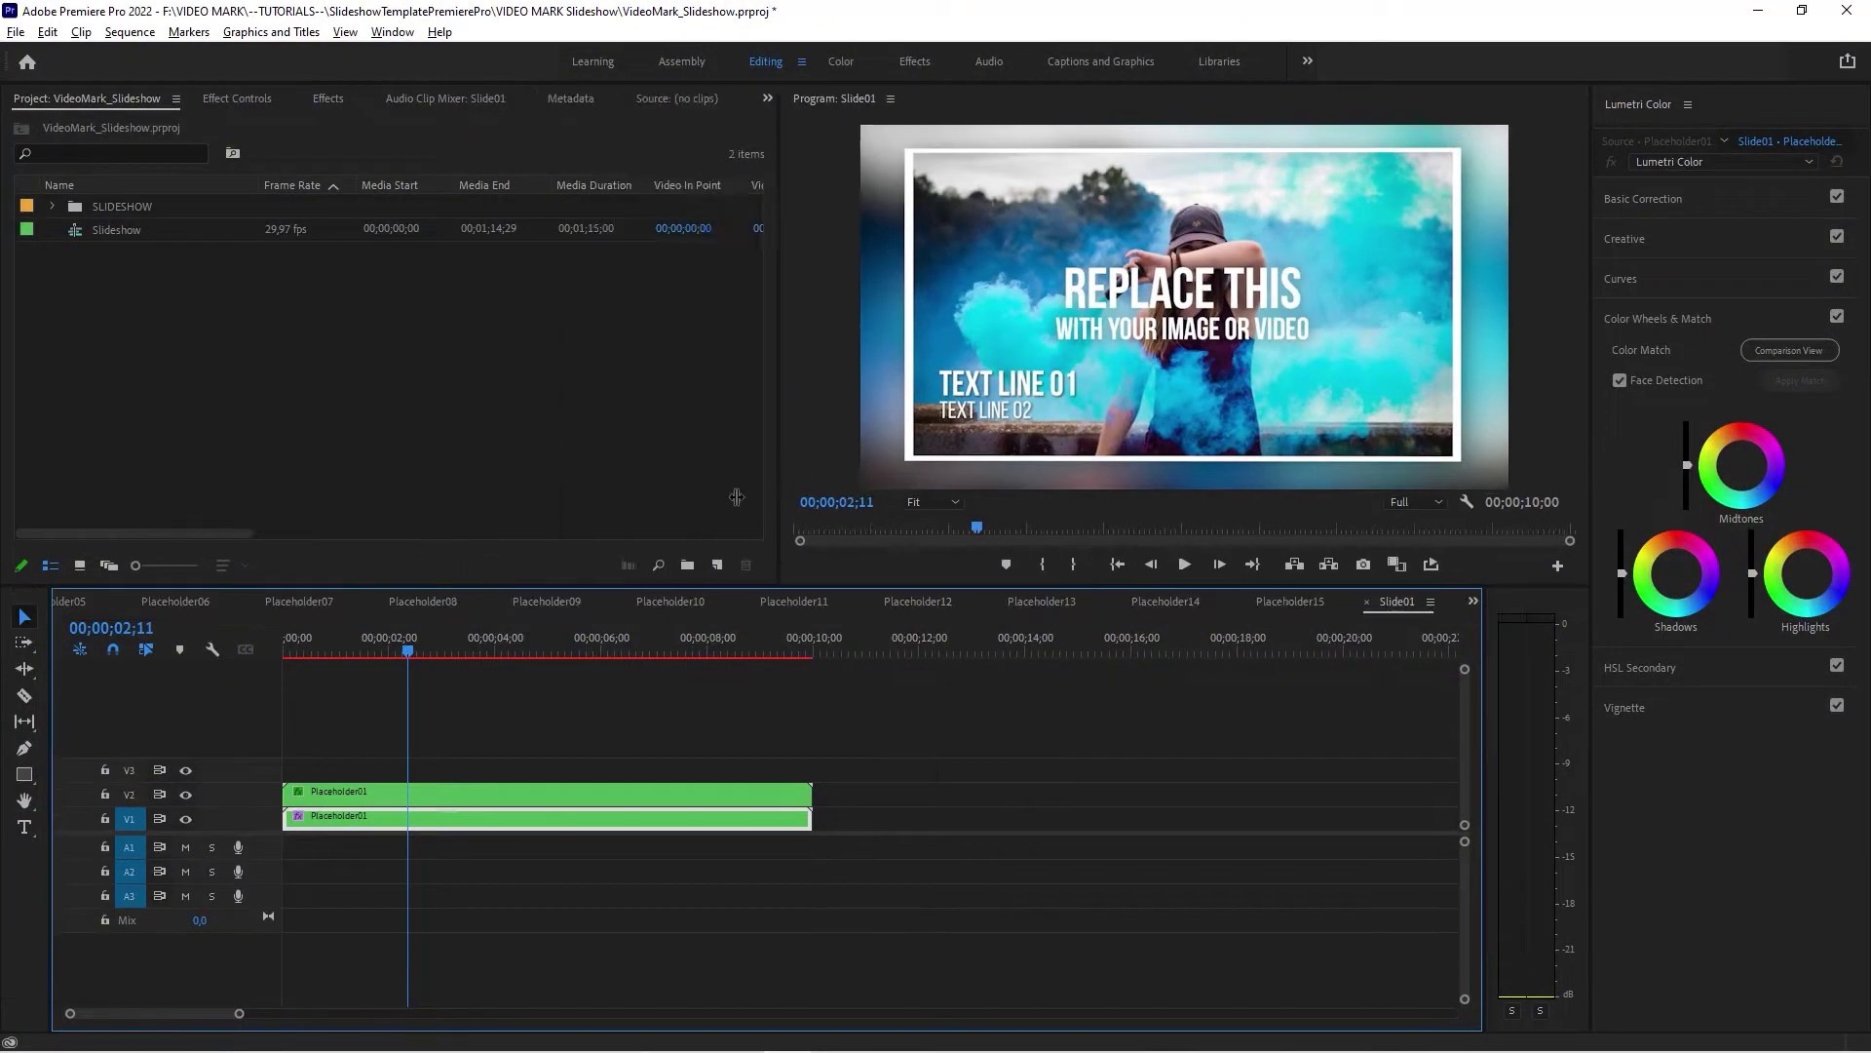
{"action": "left_click", "coordinate": [1474, 602]}
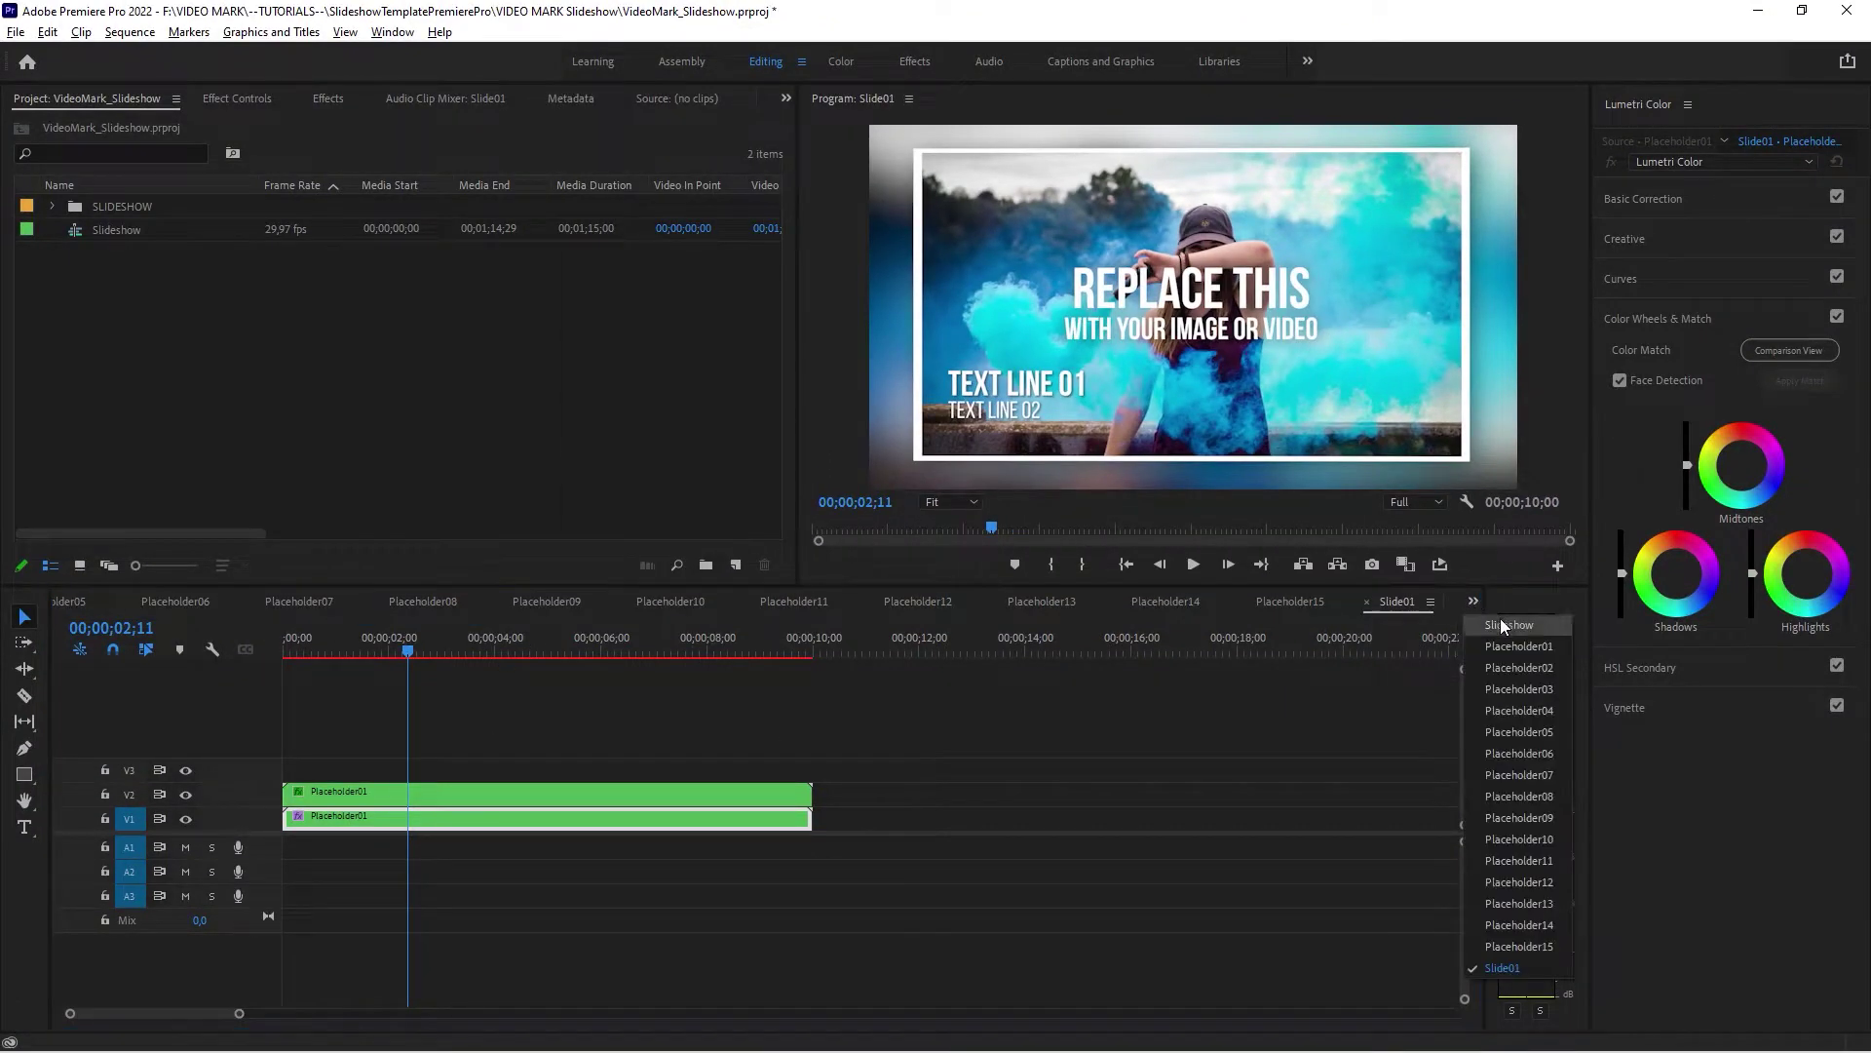
{"action": "left_click", "coordinate": [304, 644]}
{"action": "scroll", "coordinate": [316, 762], "scroll_direction": "up", "scroll_amount": 2}
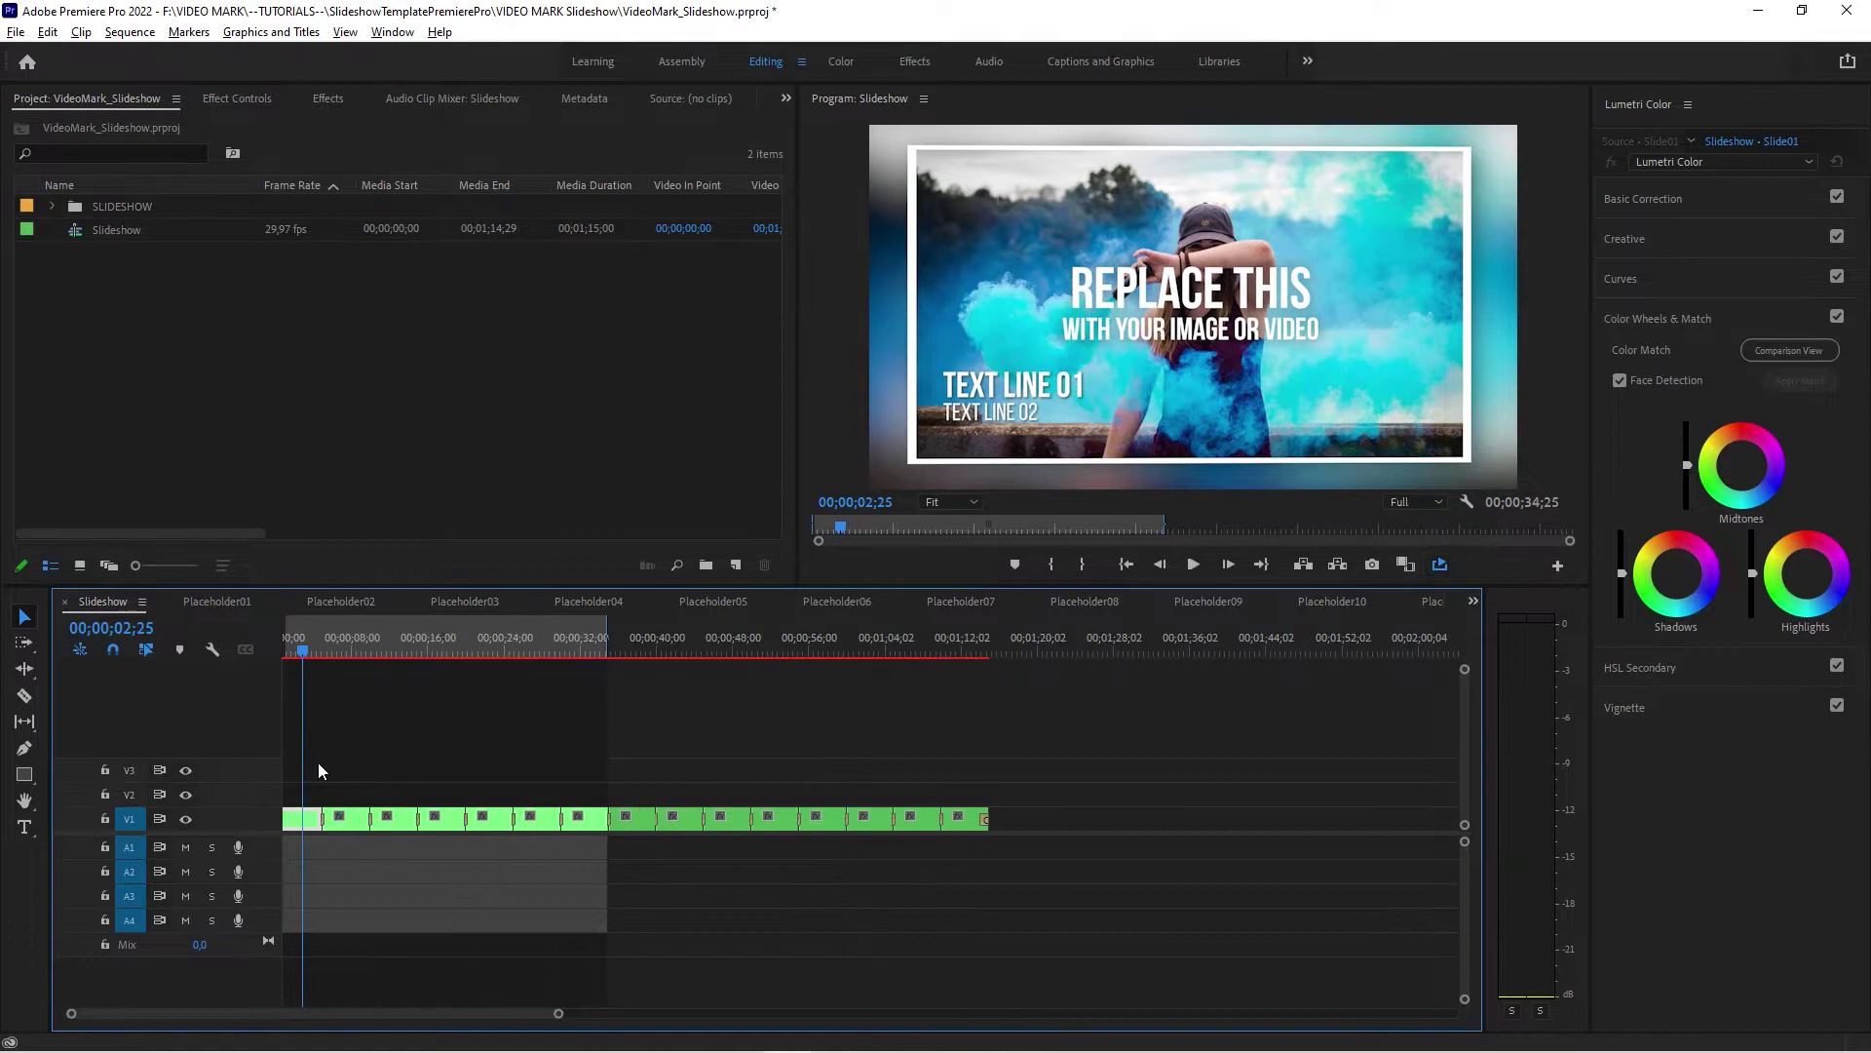
Step: Scrub the slideshow, open the nested Slide01 sequence, and set the playhead near two seconds
{"action": "left_click_drag", "start_coordinate": [431, 1017], "coordinate": [278, 1014]}
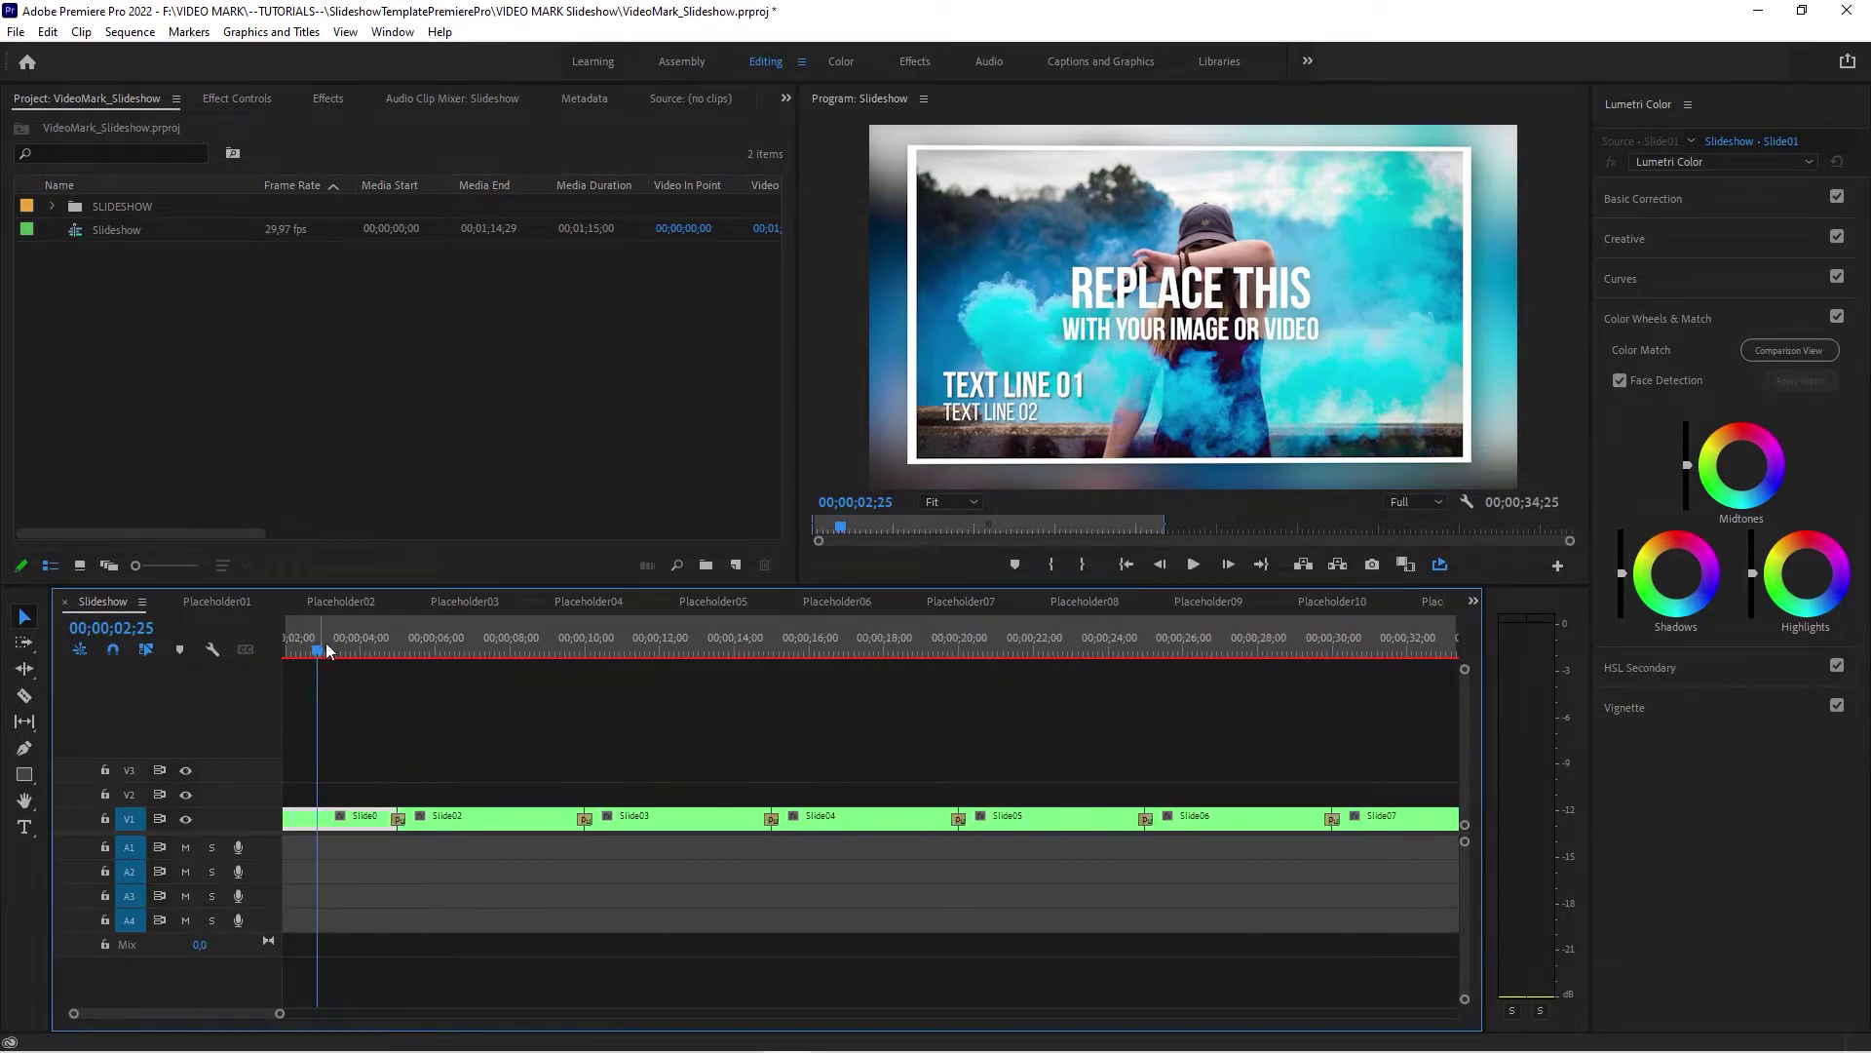
{"action": "left_click_drag", "start_coordinate": [326, 642], "coordinate": [533, 643]}
{"action": "double_click", "coordinate": [351, 815]}
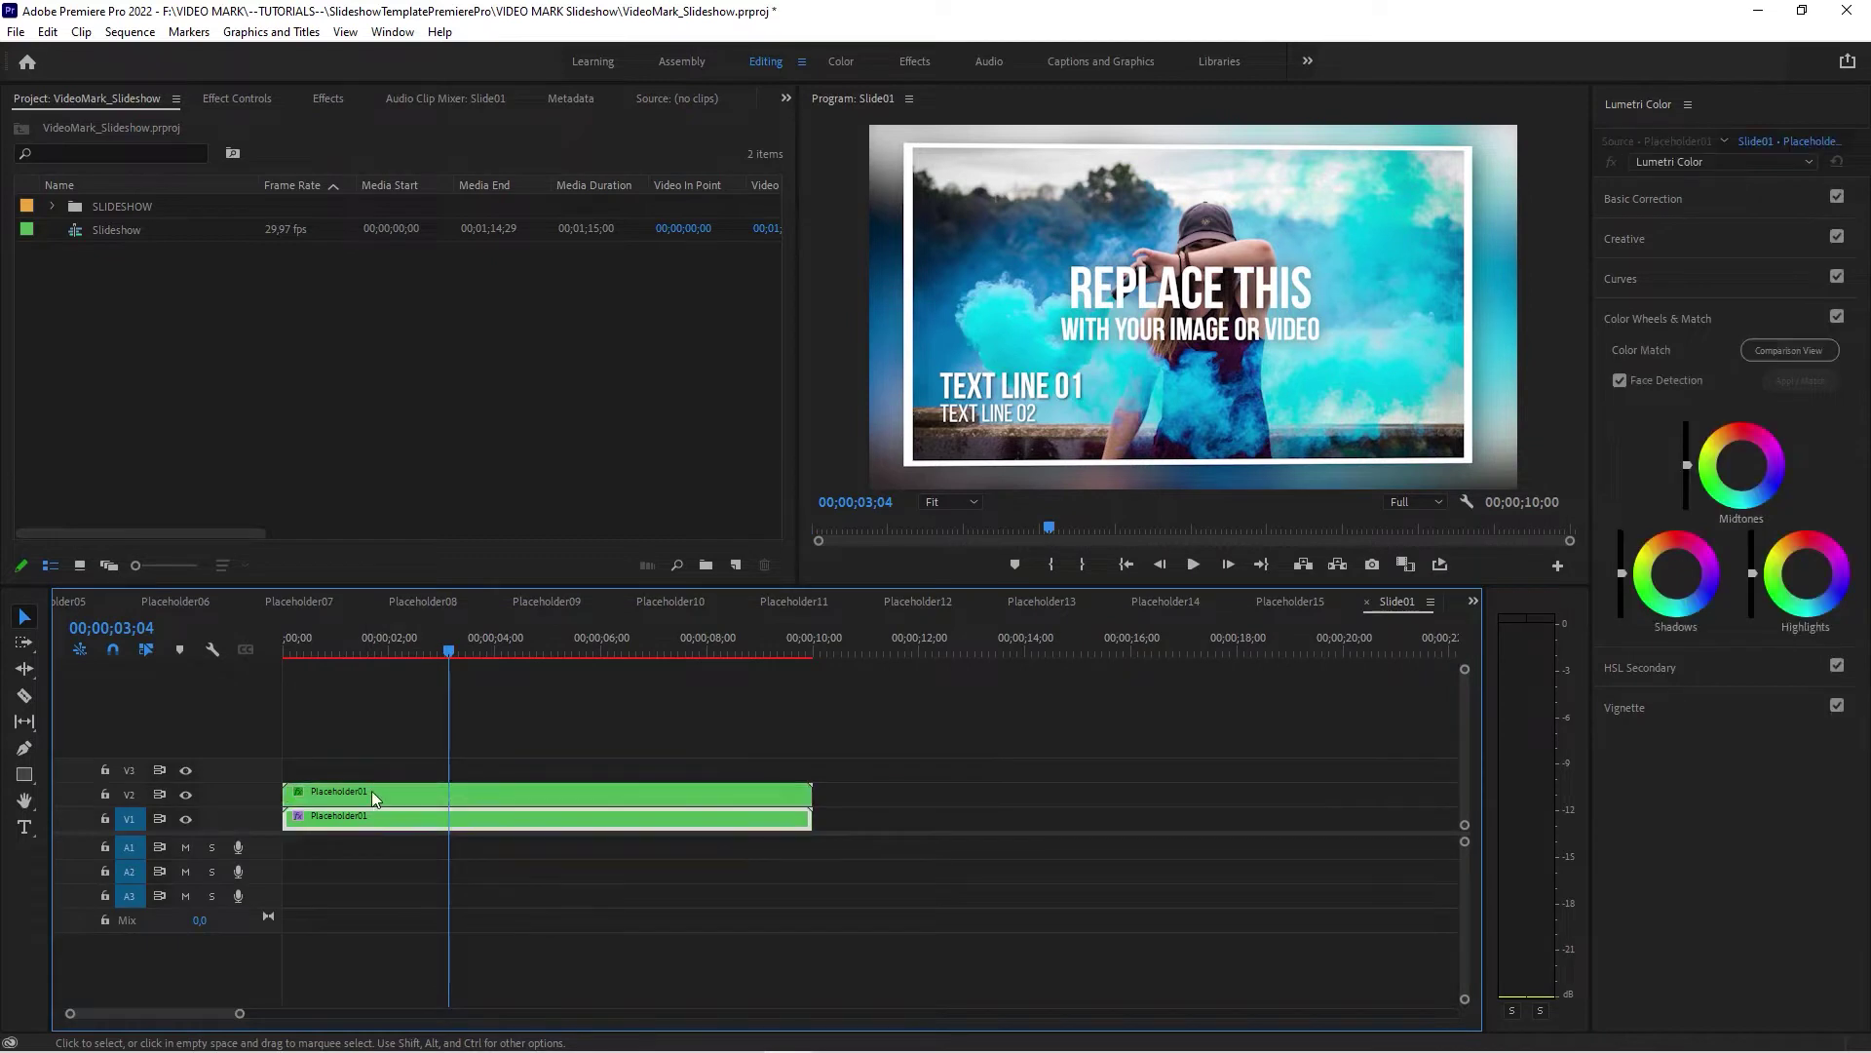
{"action": "left_click_drag", "start_coordinate": [370, 643], "coordinate": [404, 643]}
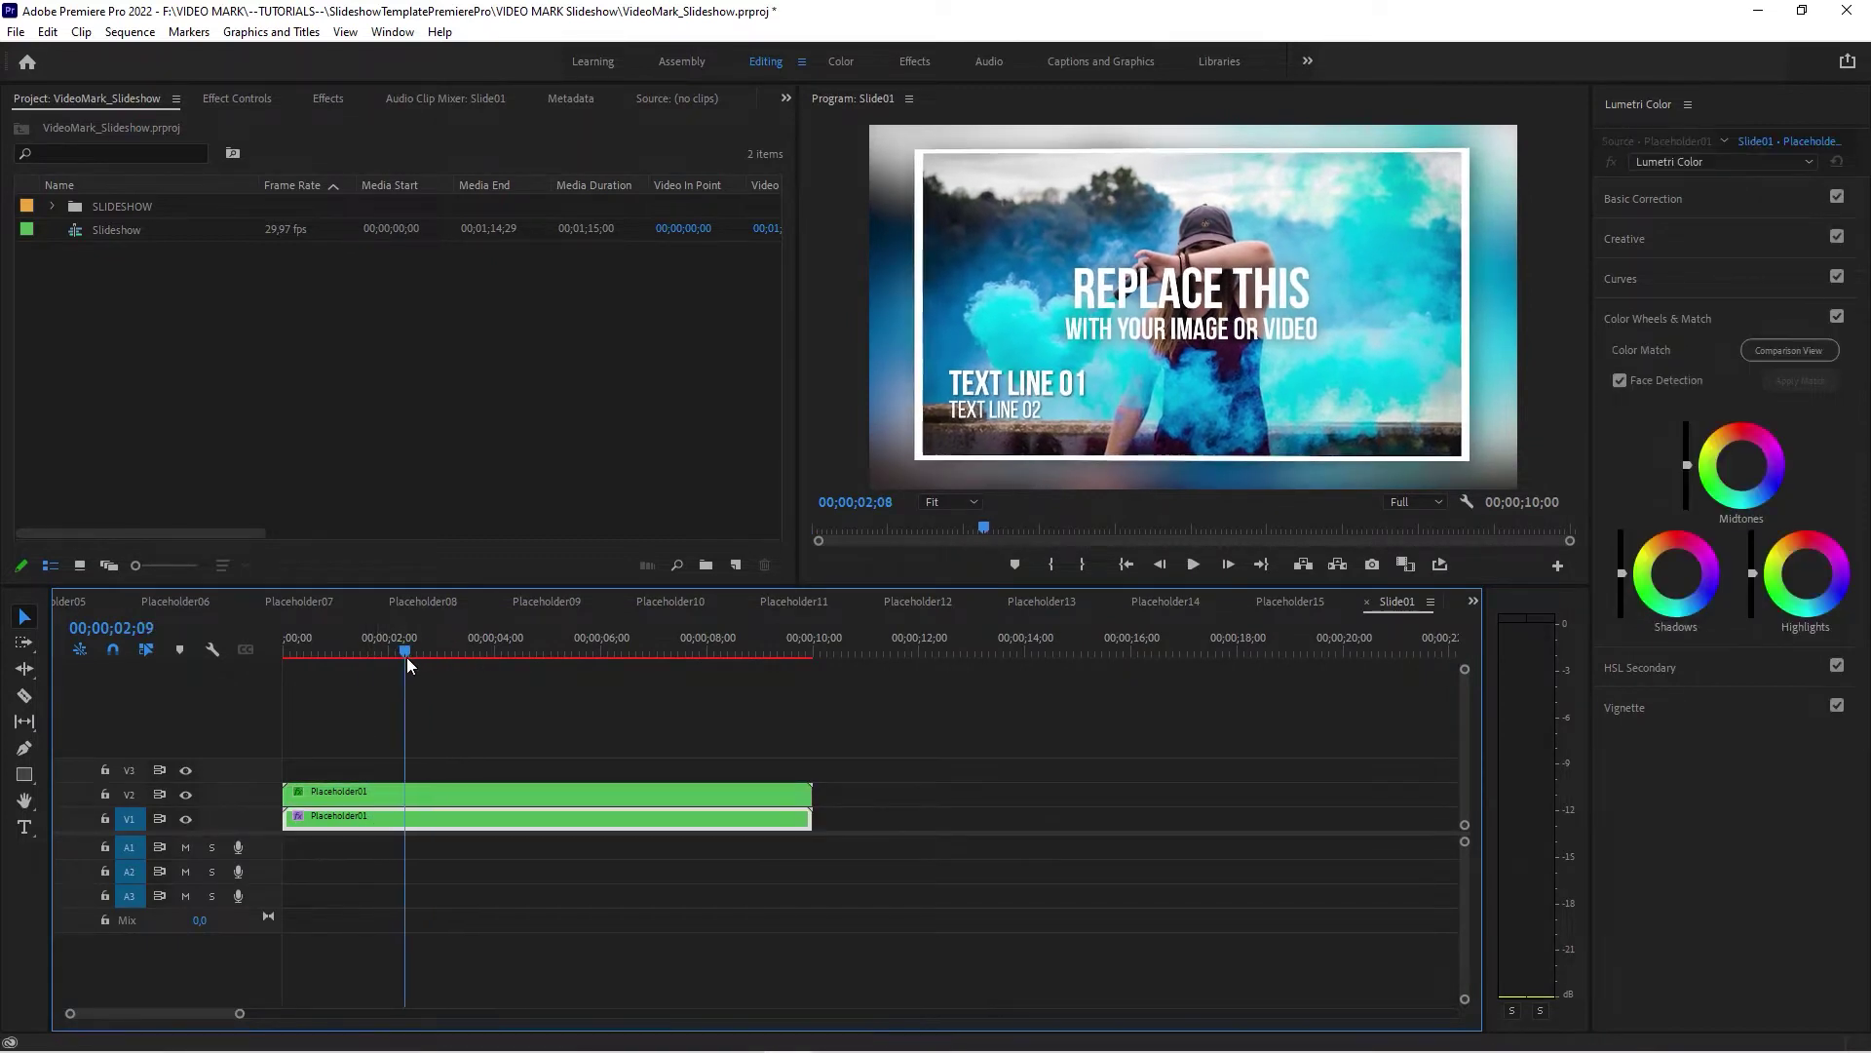
Step: Open Placeholder01 and toggle the image and text tracks' visibility off and back on
{"action": "double_click", "coordinate": [382, 795]}
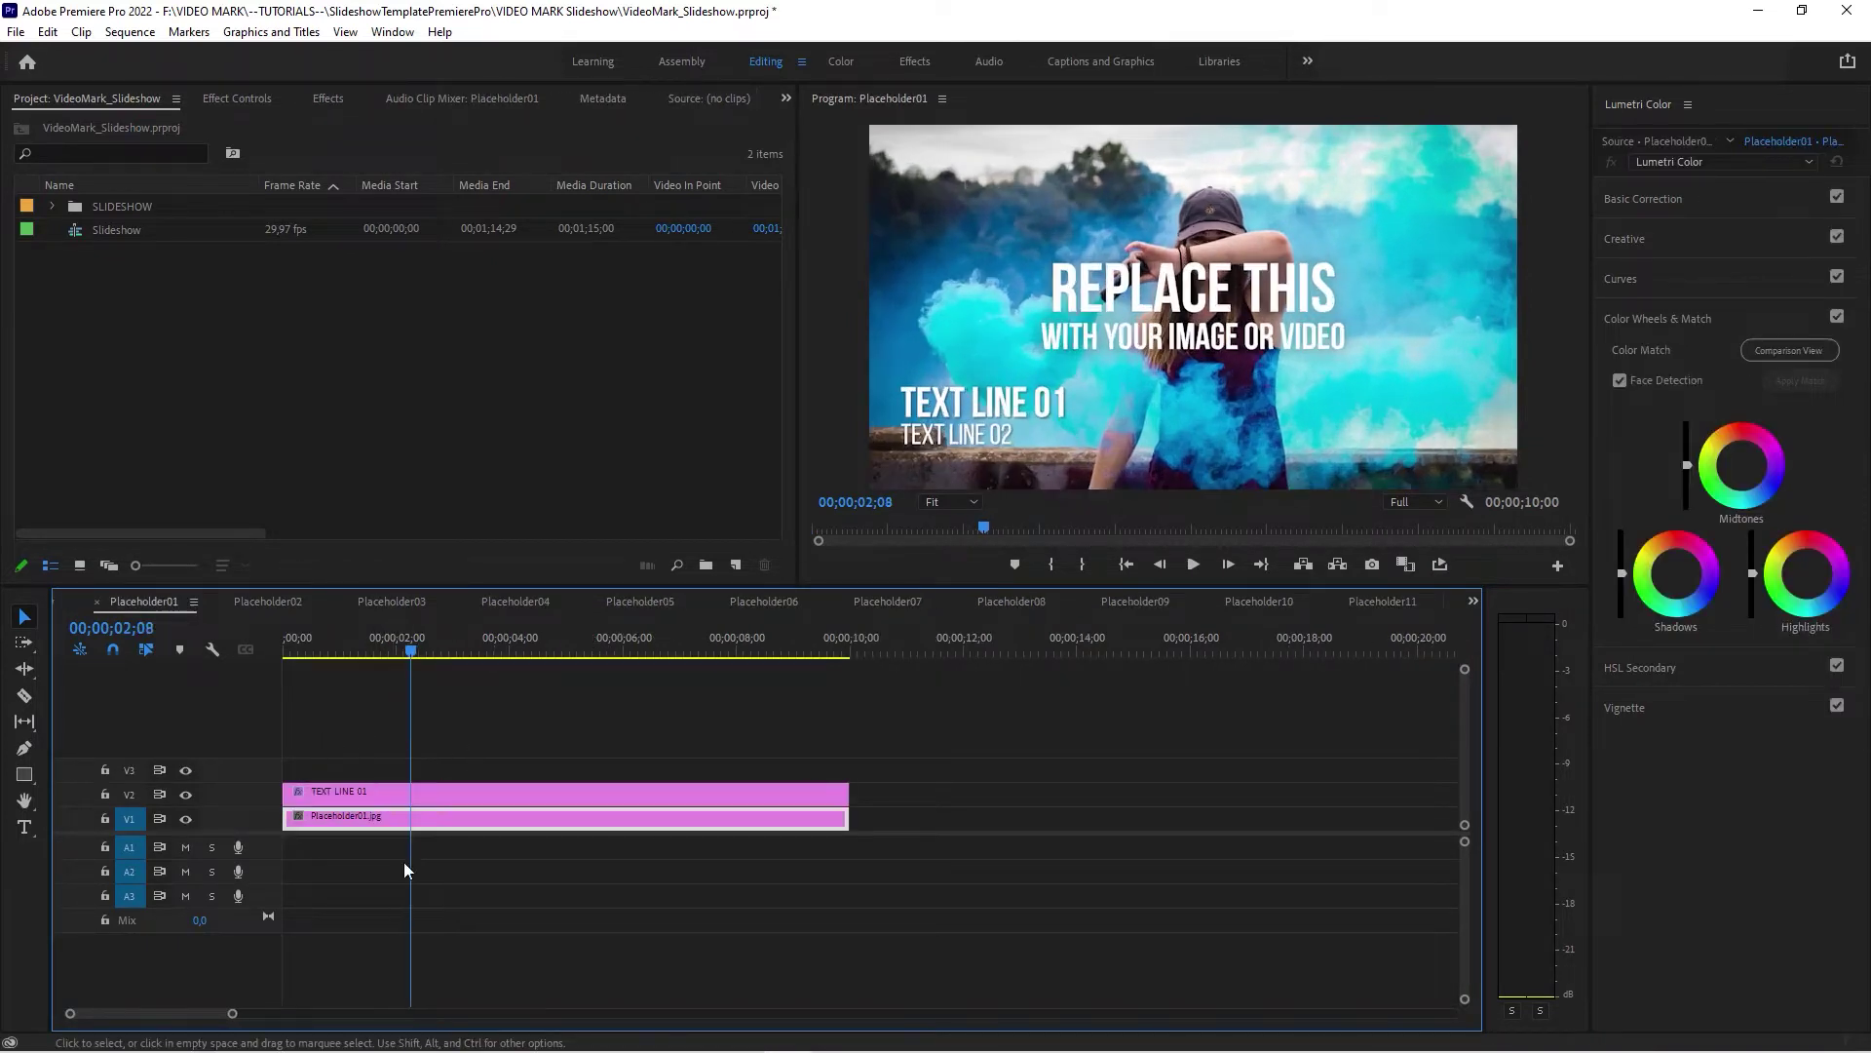
{"action": "left_click", "coordinate": [184, 818]}
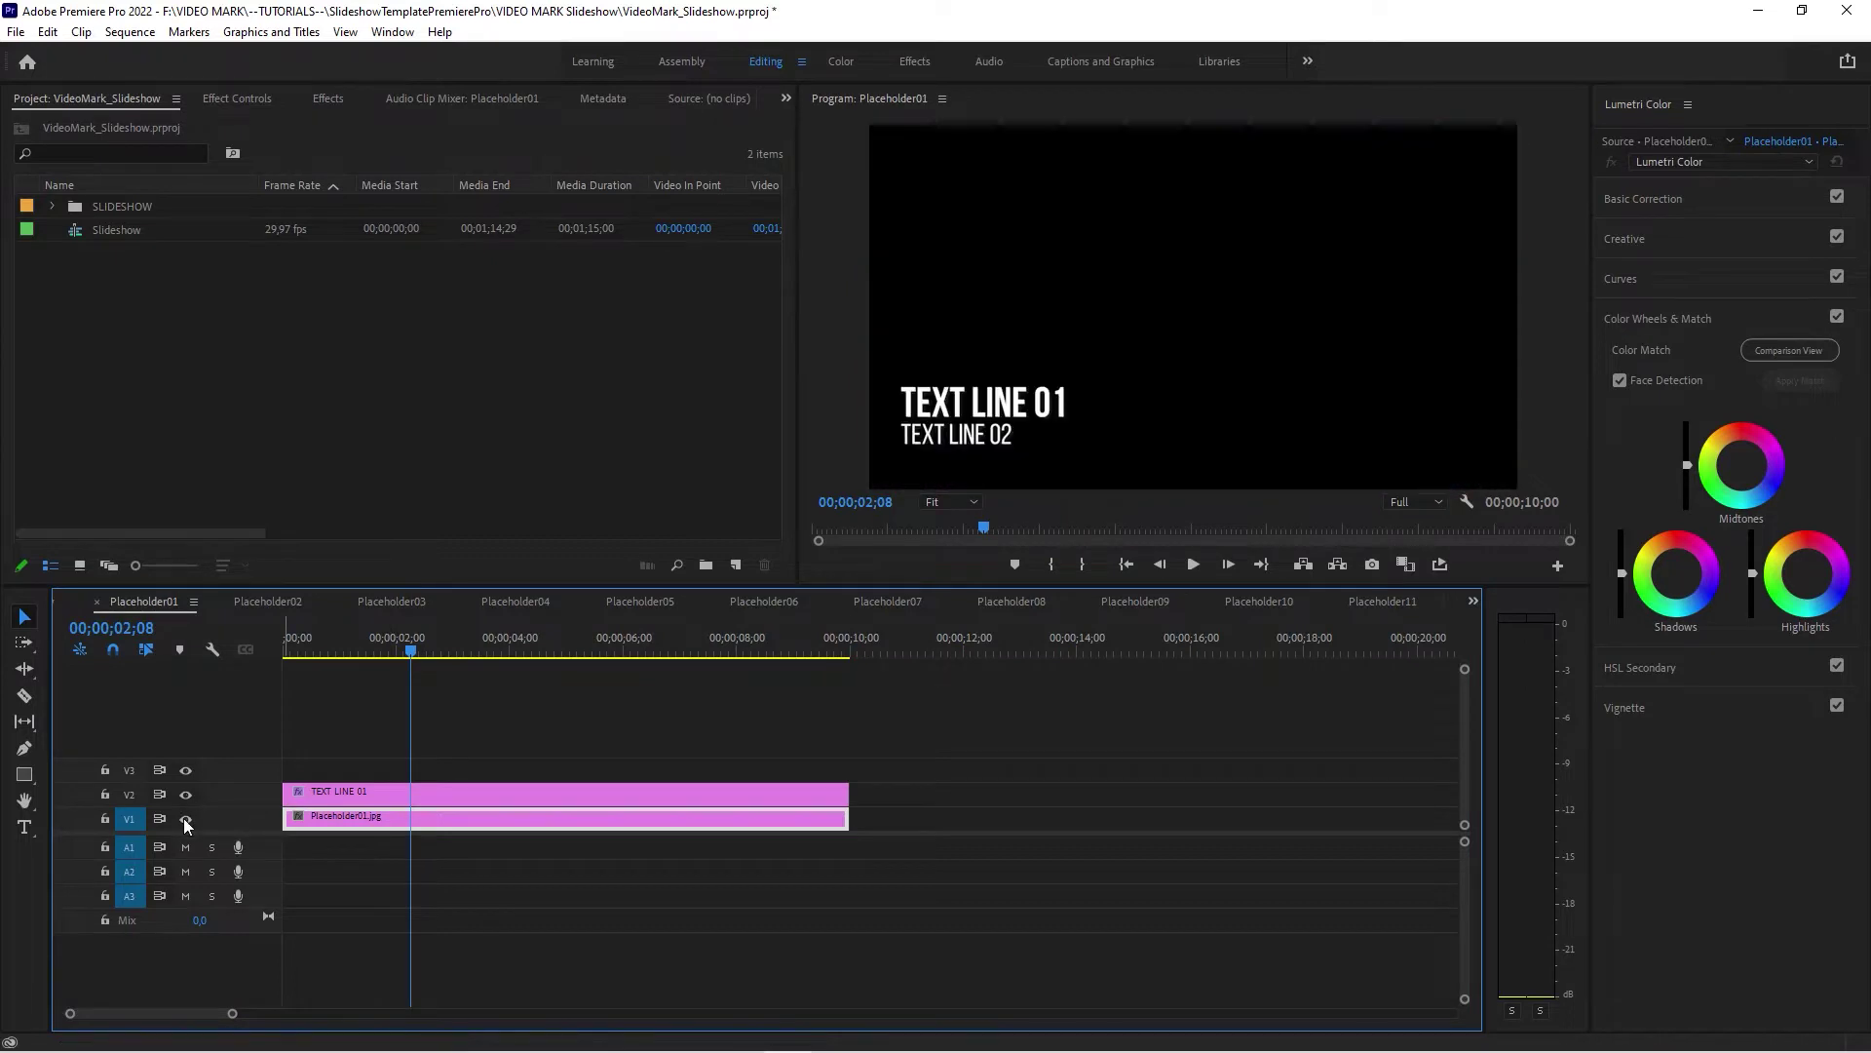
{"action": "left_click", "coordinate": [185, 817]}
{"action": "left_click", "coordinate": [328, 795]}
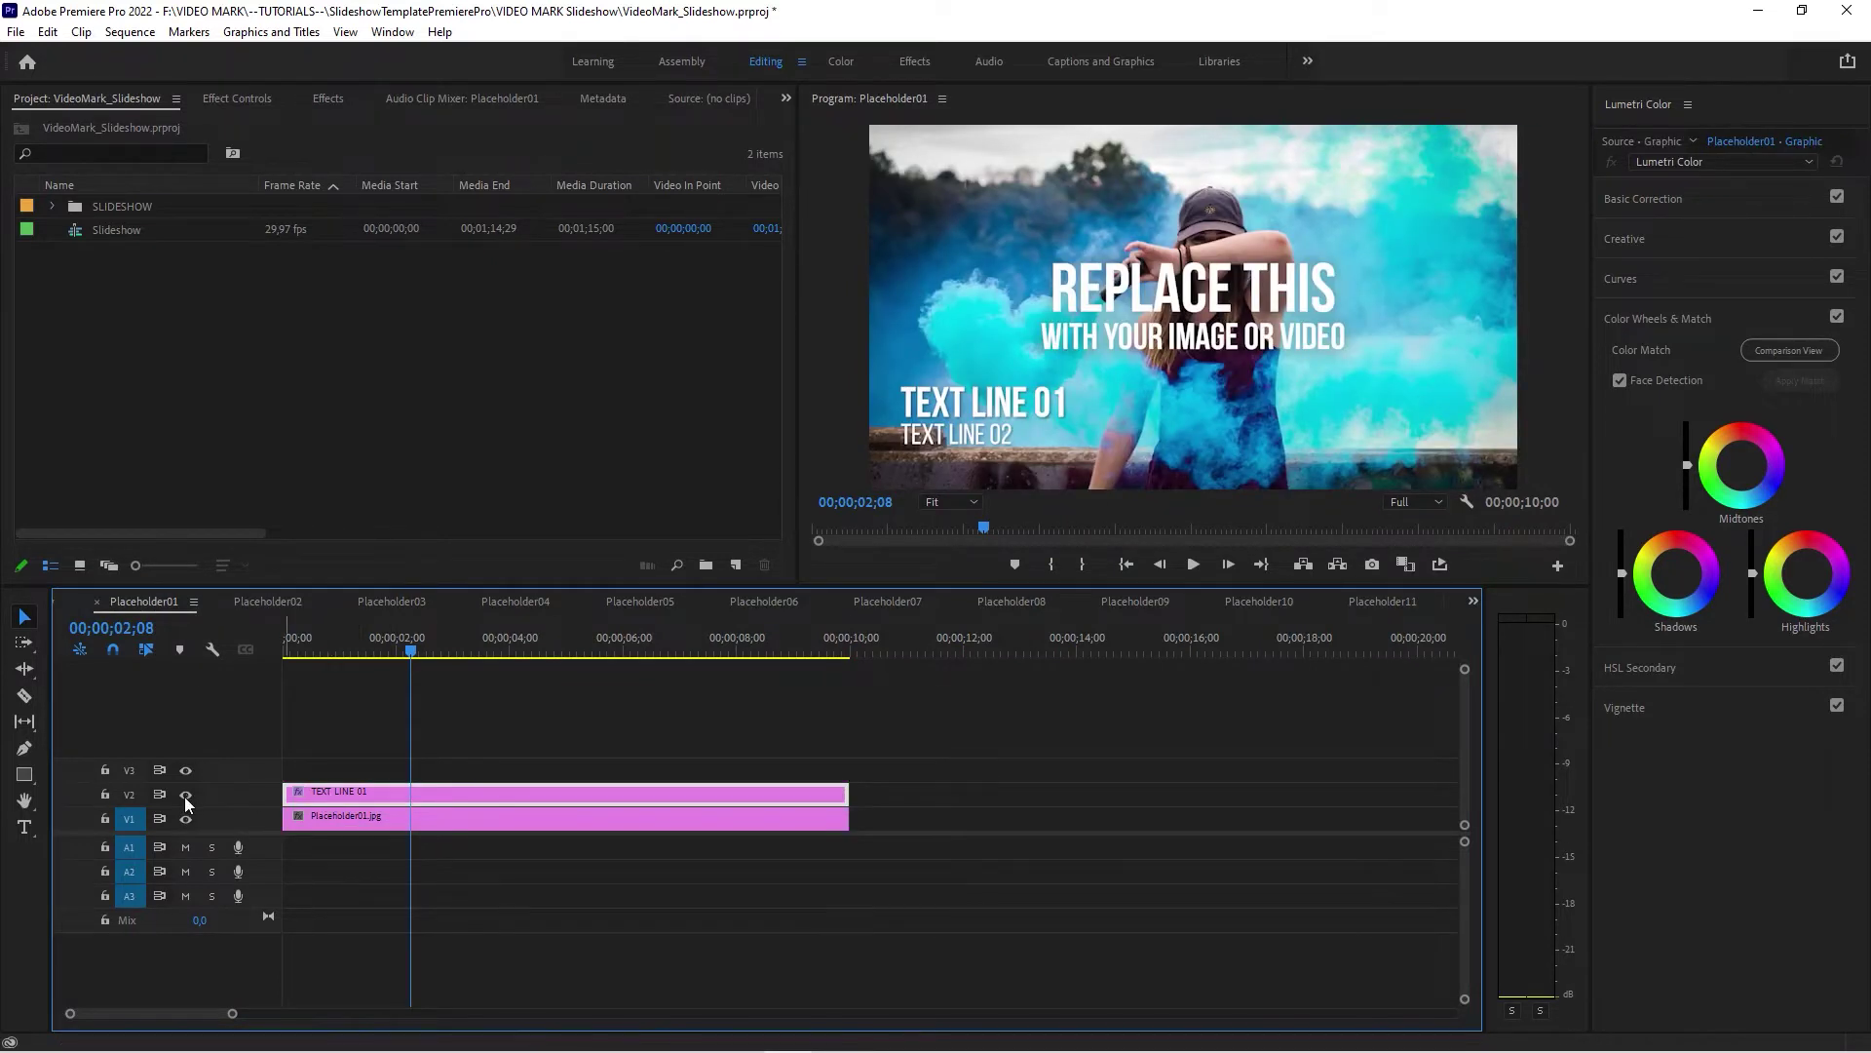
{"action": "left_click", "coordinate": [186, 795]}
{"action": "left_click", "coordinate": [187, 794]}
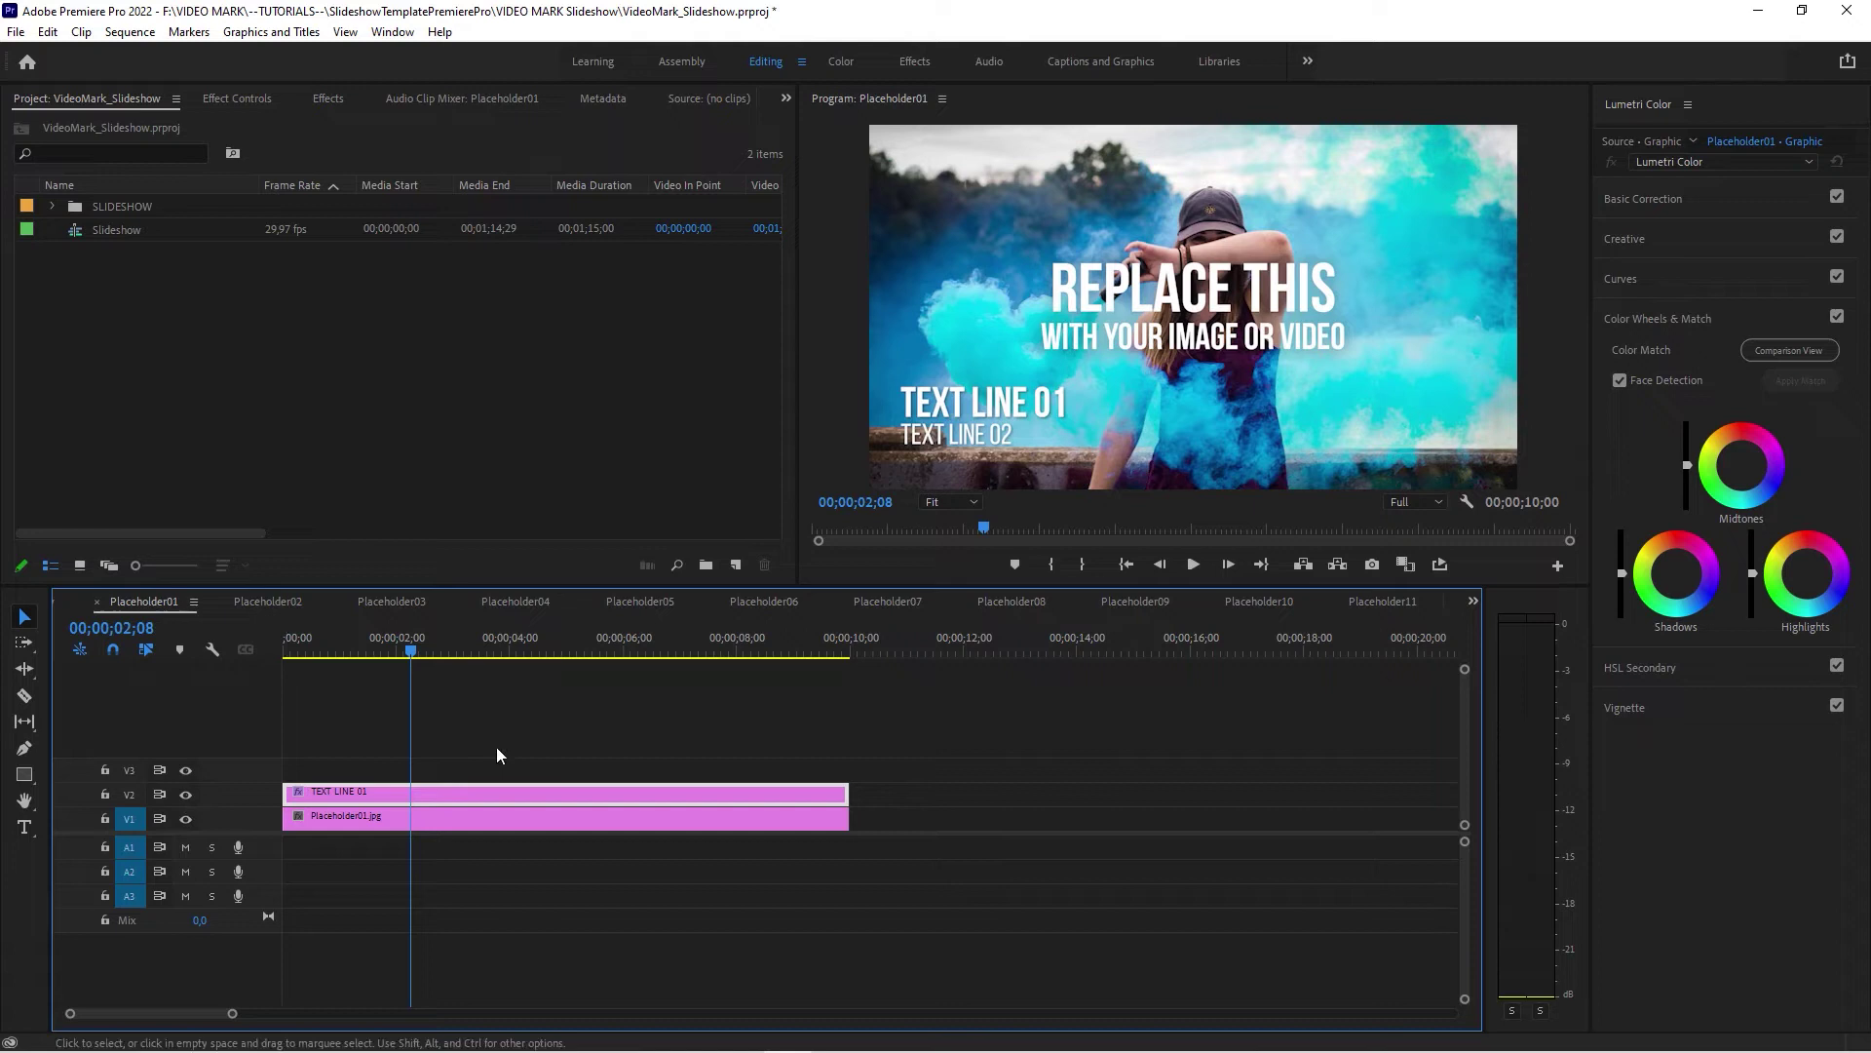
{"action": "left_click", "coordinate": [496, 747]}
Step: Show the TEXT LINE 01 clip's Effect Controls and toggle its text layer visibility
{"action": "left_click", "coordinate": [476, 796]}
{"action": "left_click", "coordinate": [236, 98]}
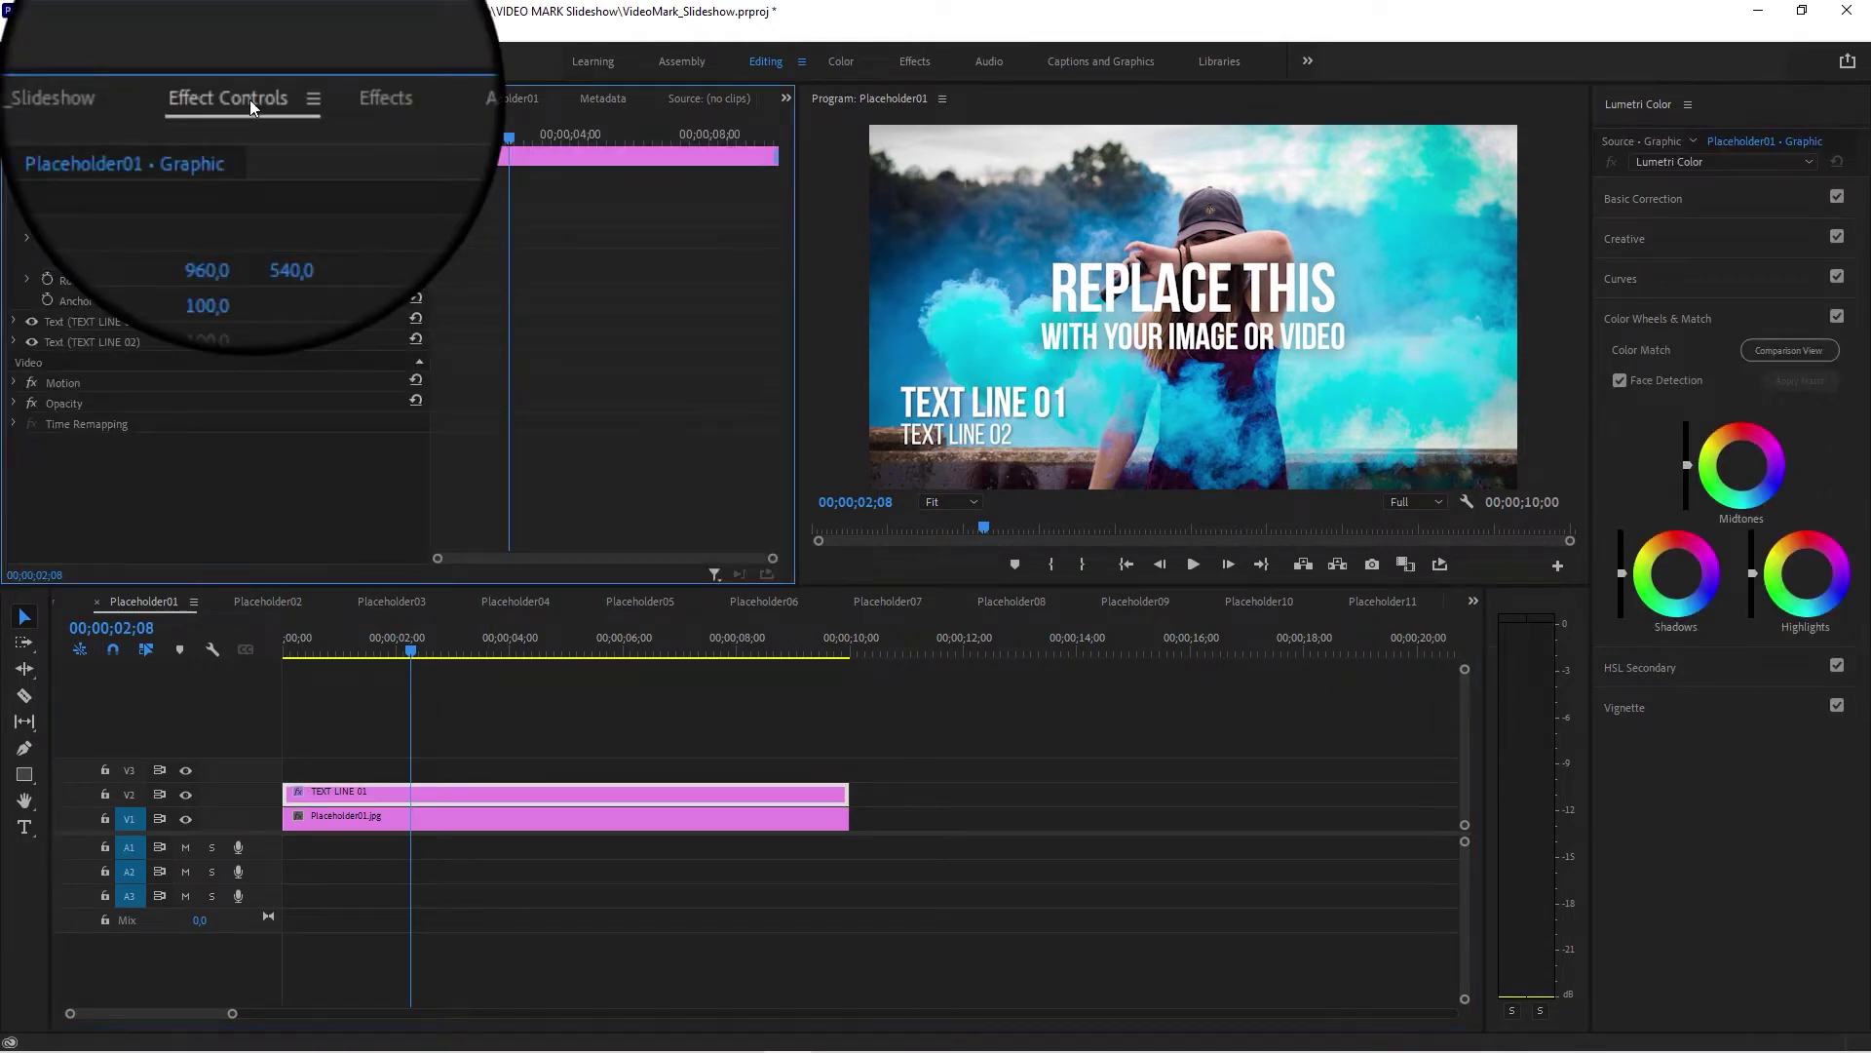
{"action": "left_click", "coordinate": [30, 322]}
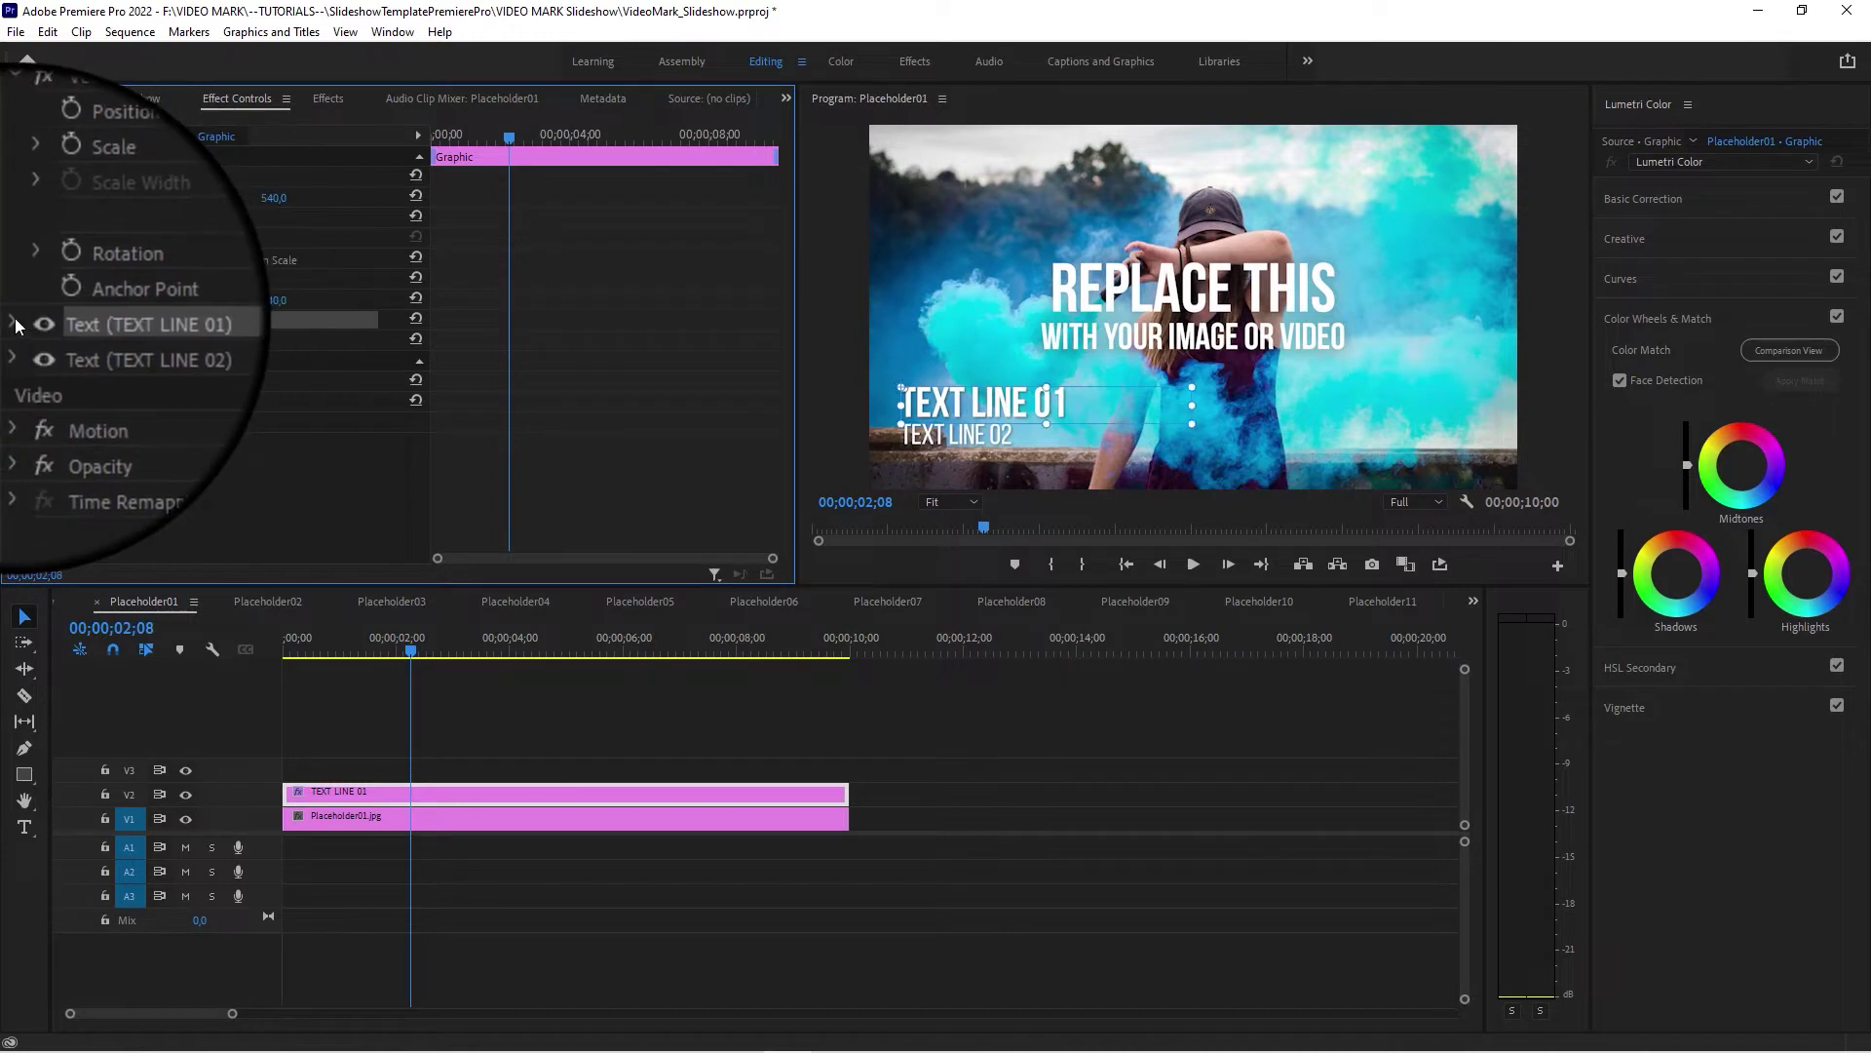
{"action": "left_click", "coordinate": [512, 740]}
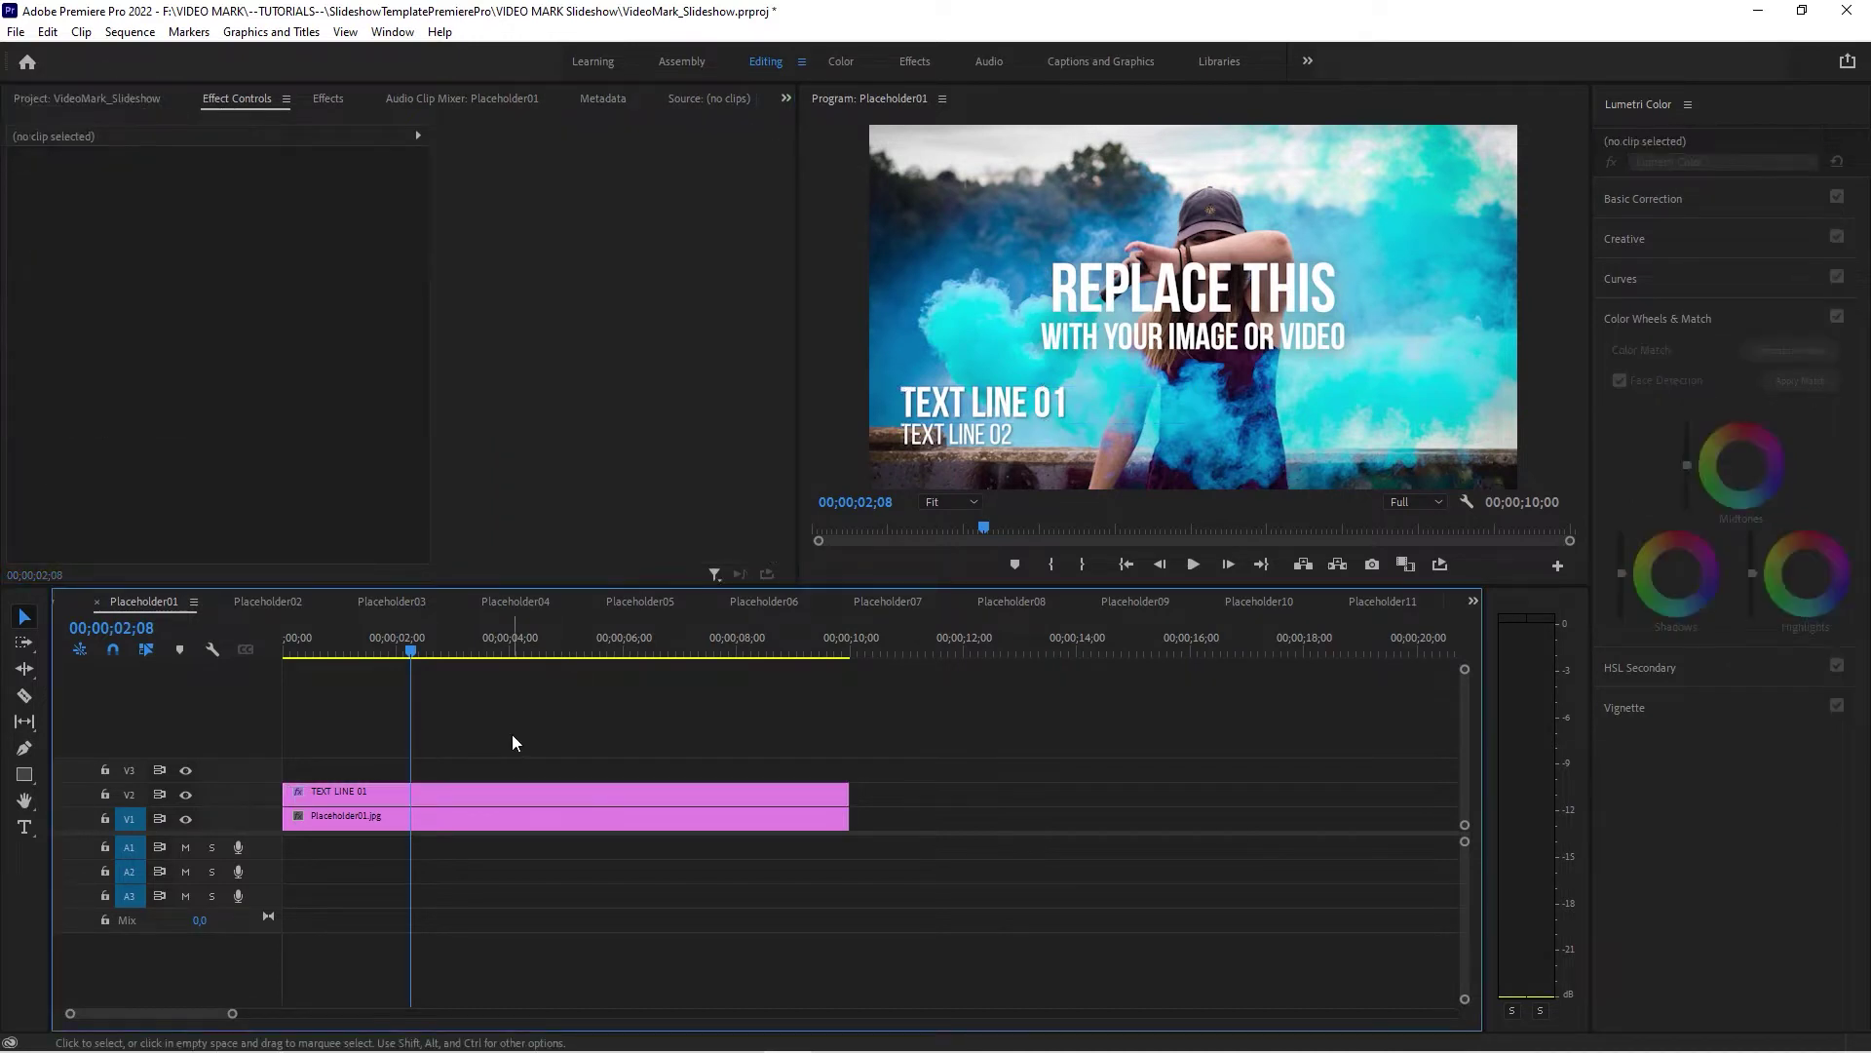
Step: Expand TEXT LINE 01's text properties and confirm the font is Bebas Neue
{"action": "left_click", "coordinate": [427, 798]}
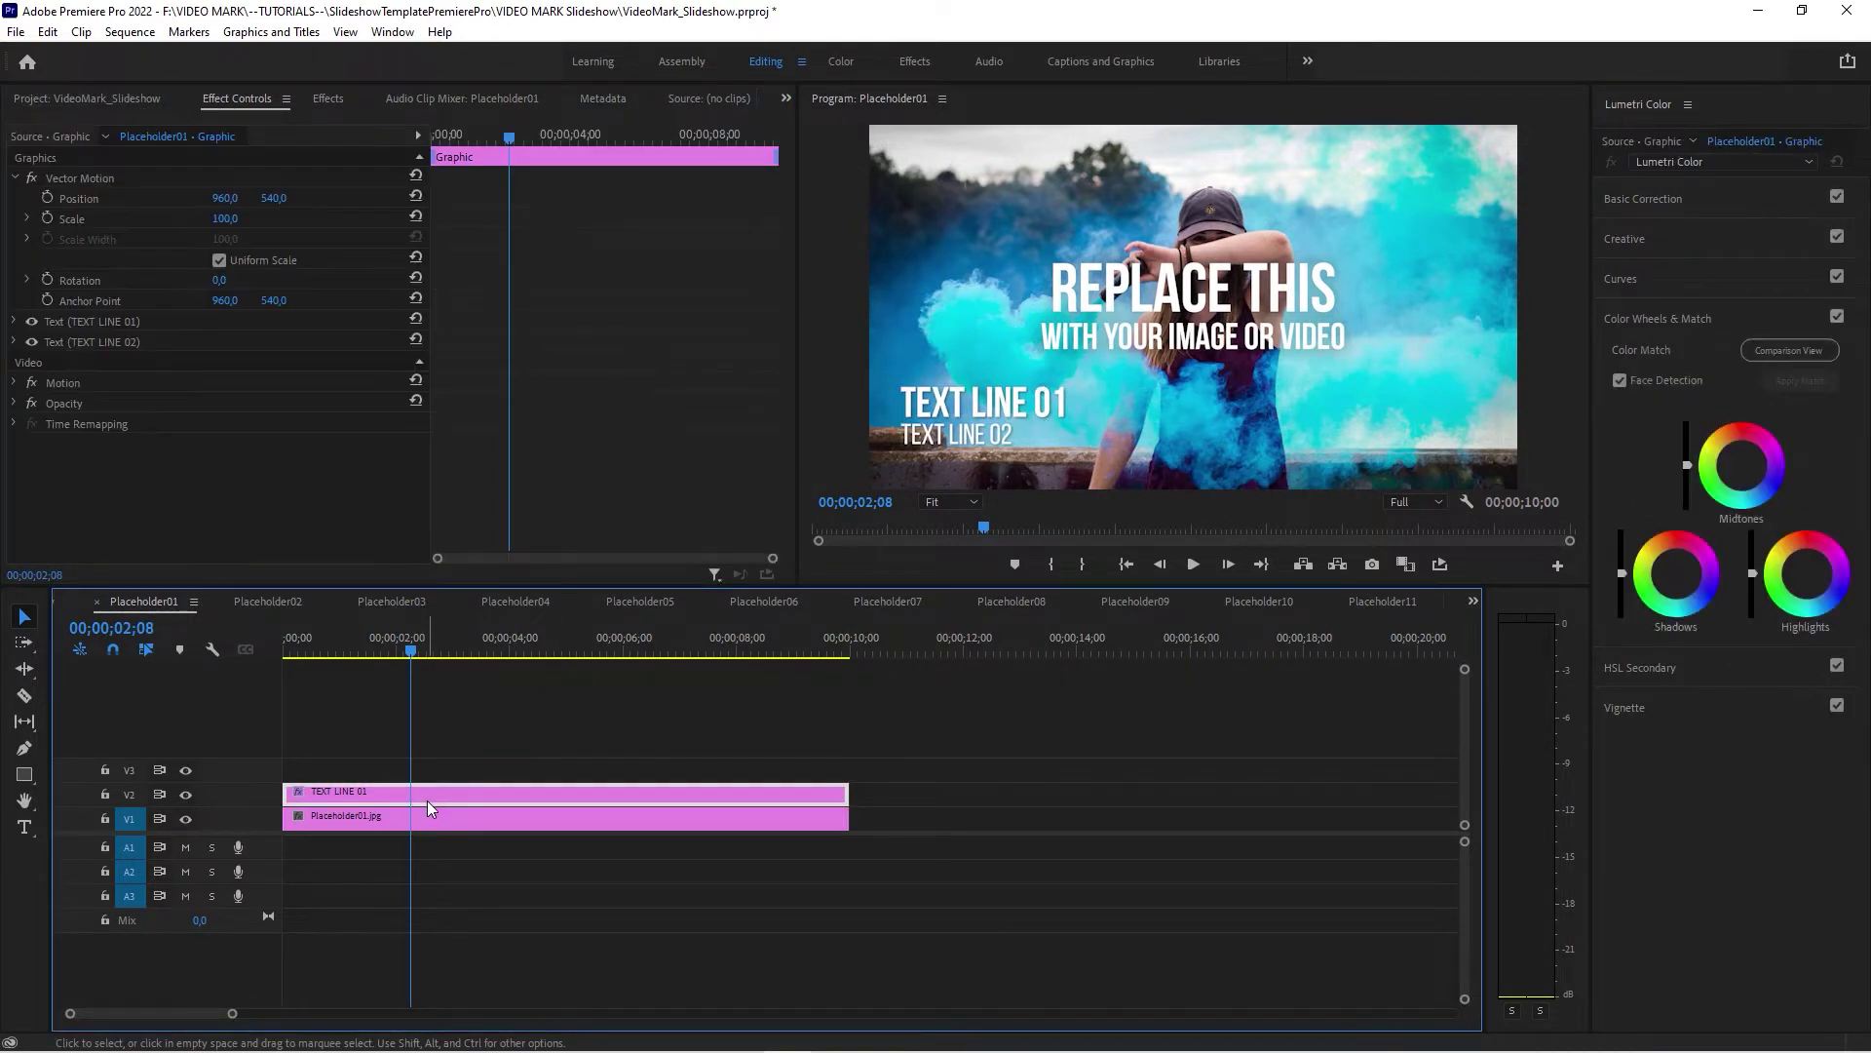
{"action": "left_click", "coordinate": [29, 322]}
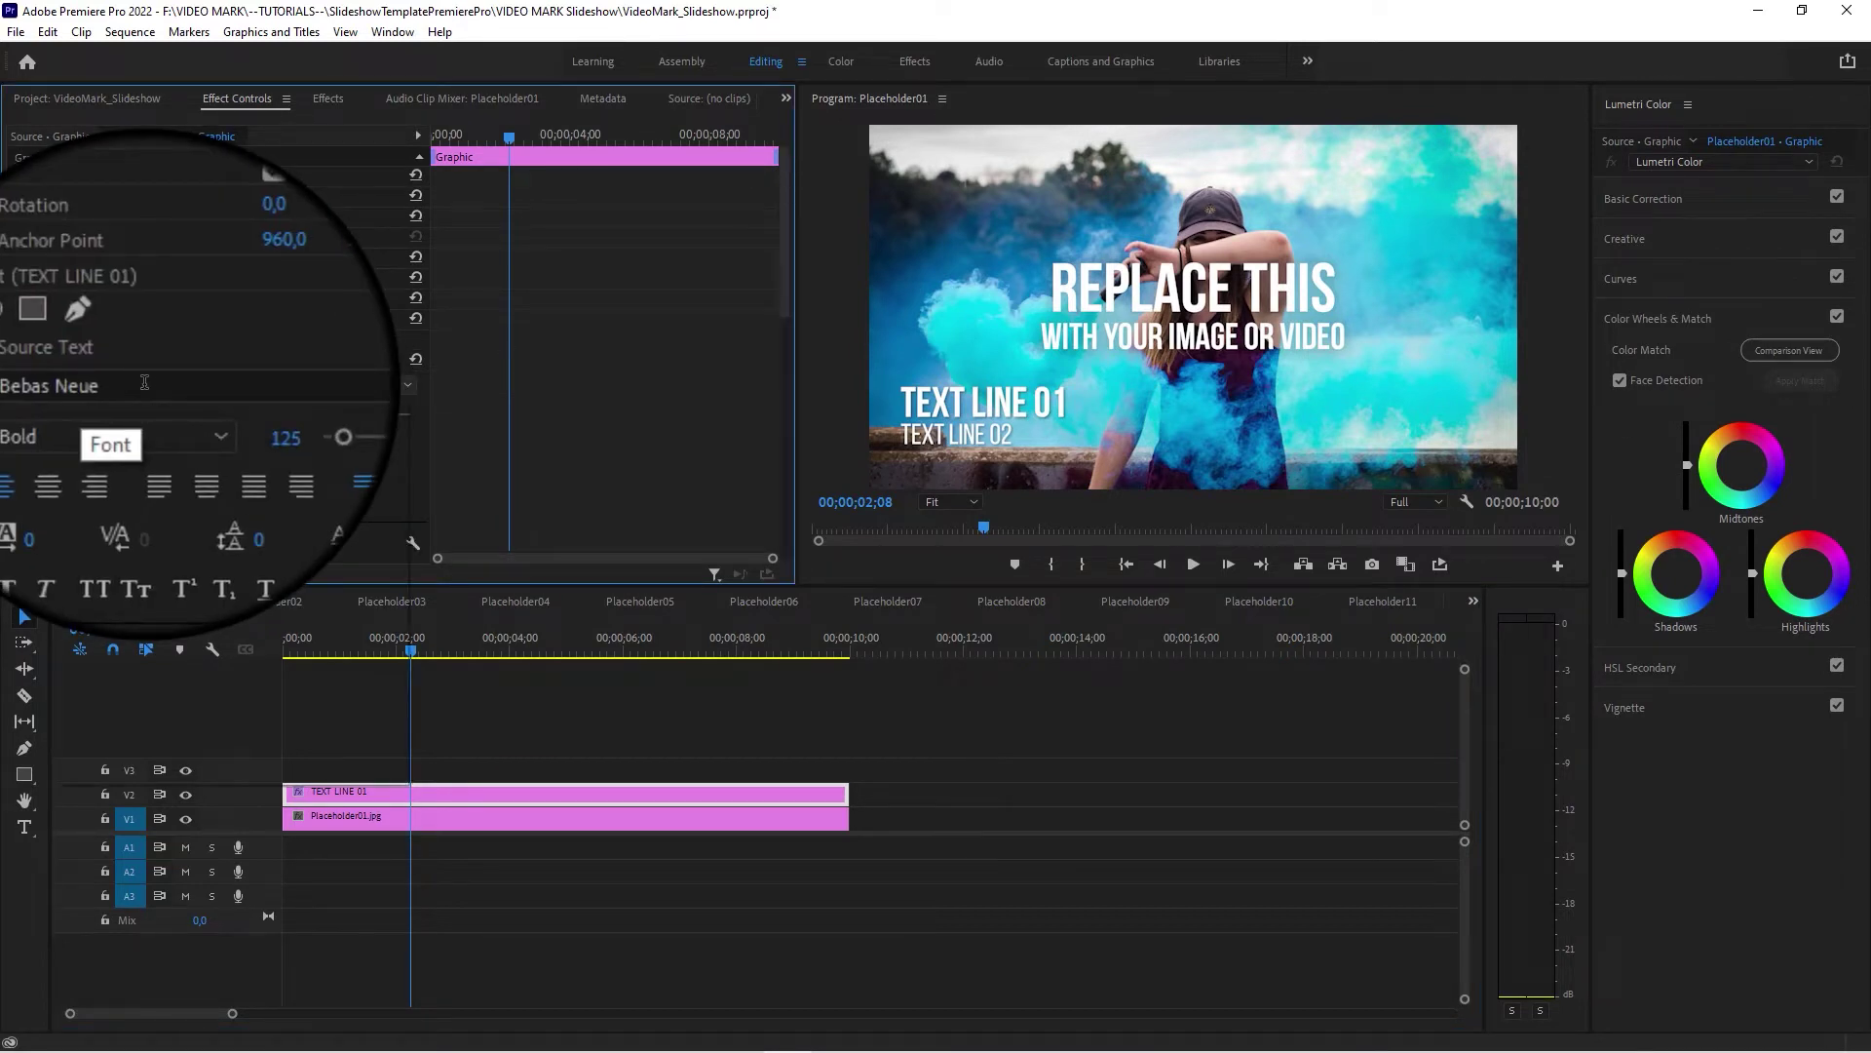
{"action": "left_click", "coordinate": [144, 384]}
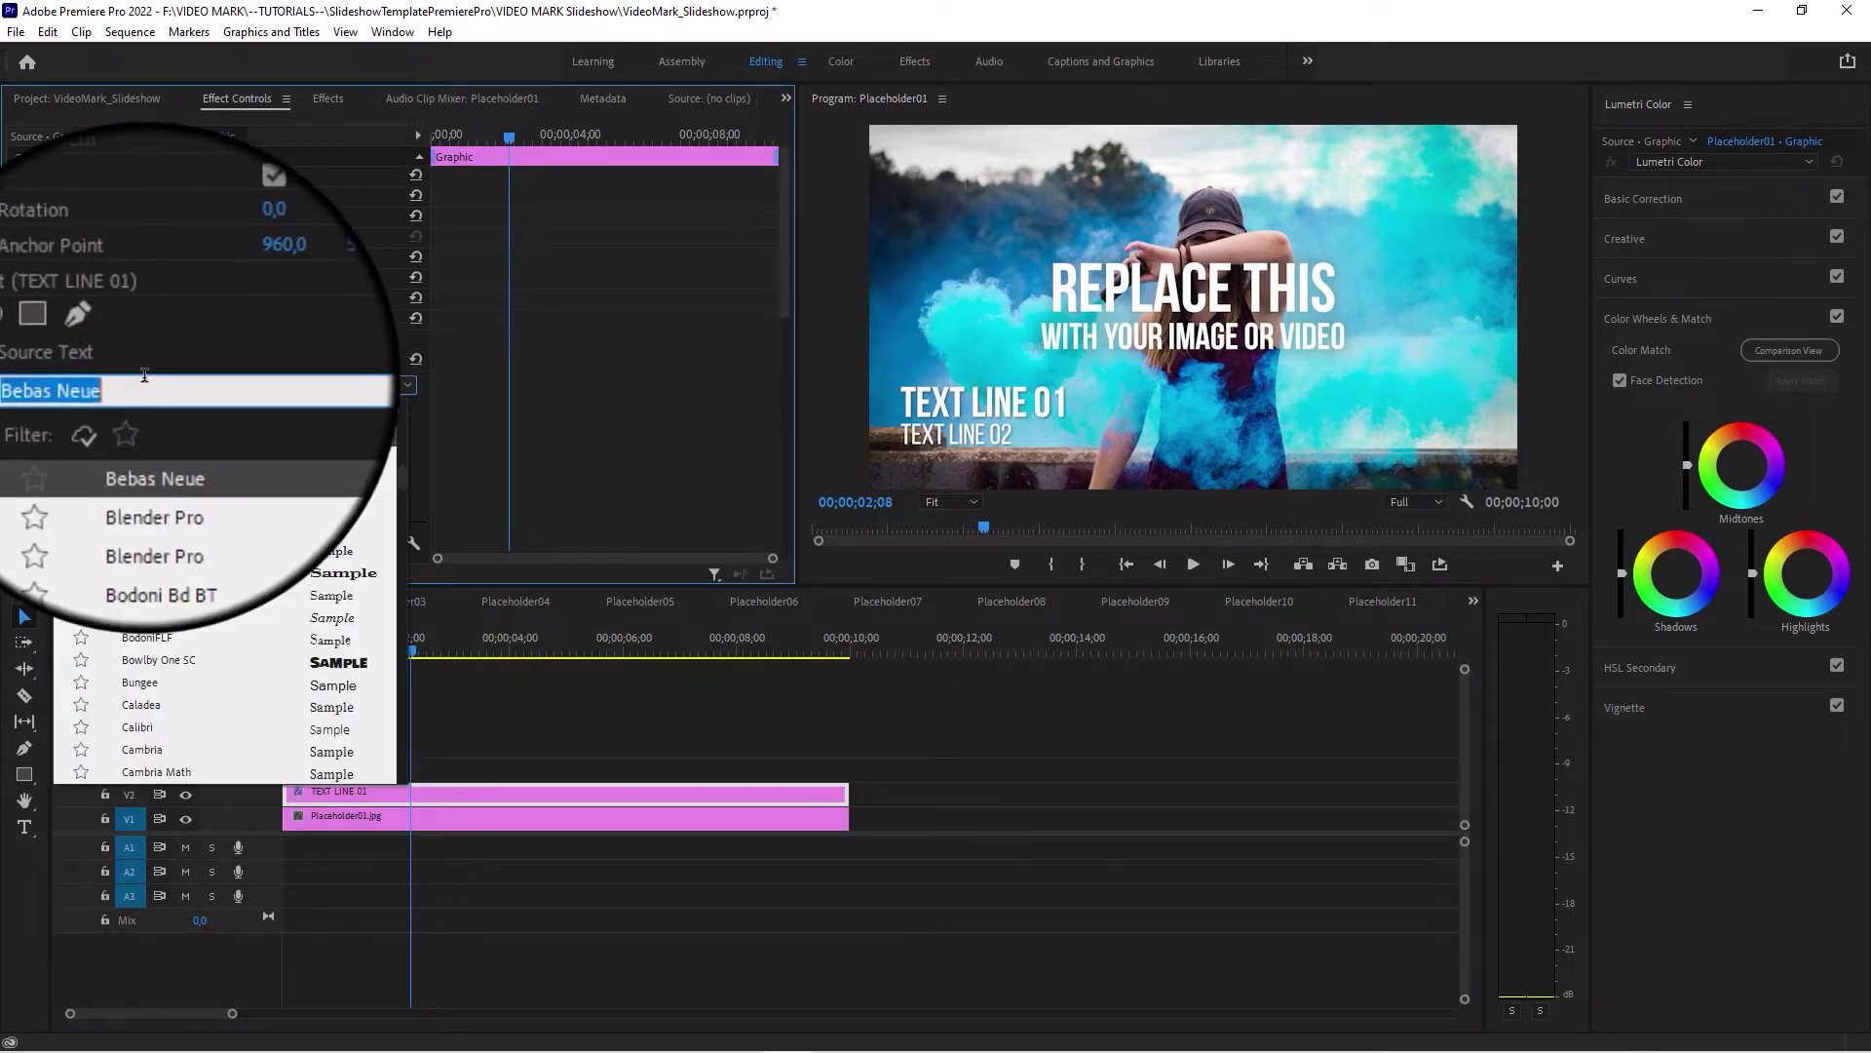
{"action": "left_click", "coordinate": [501, 371]}
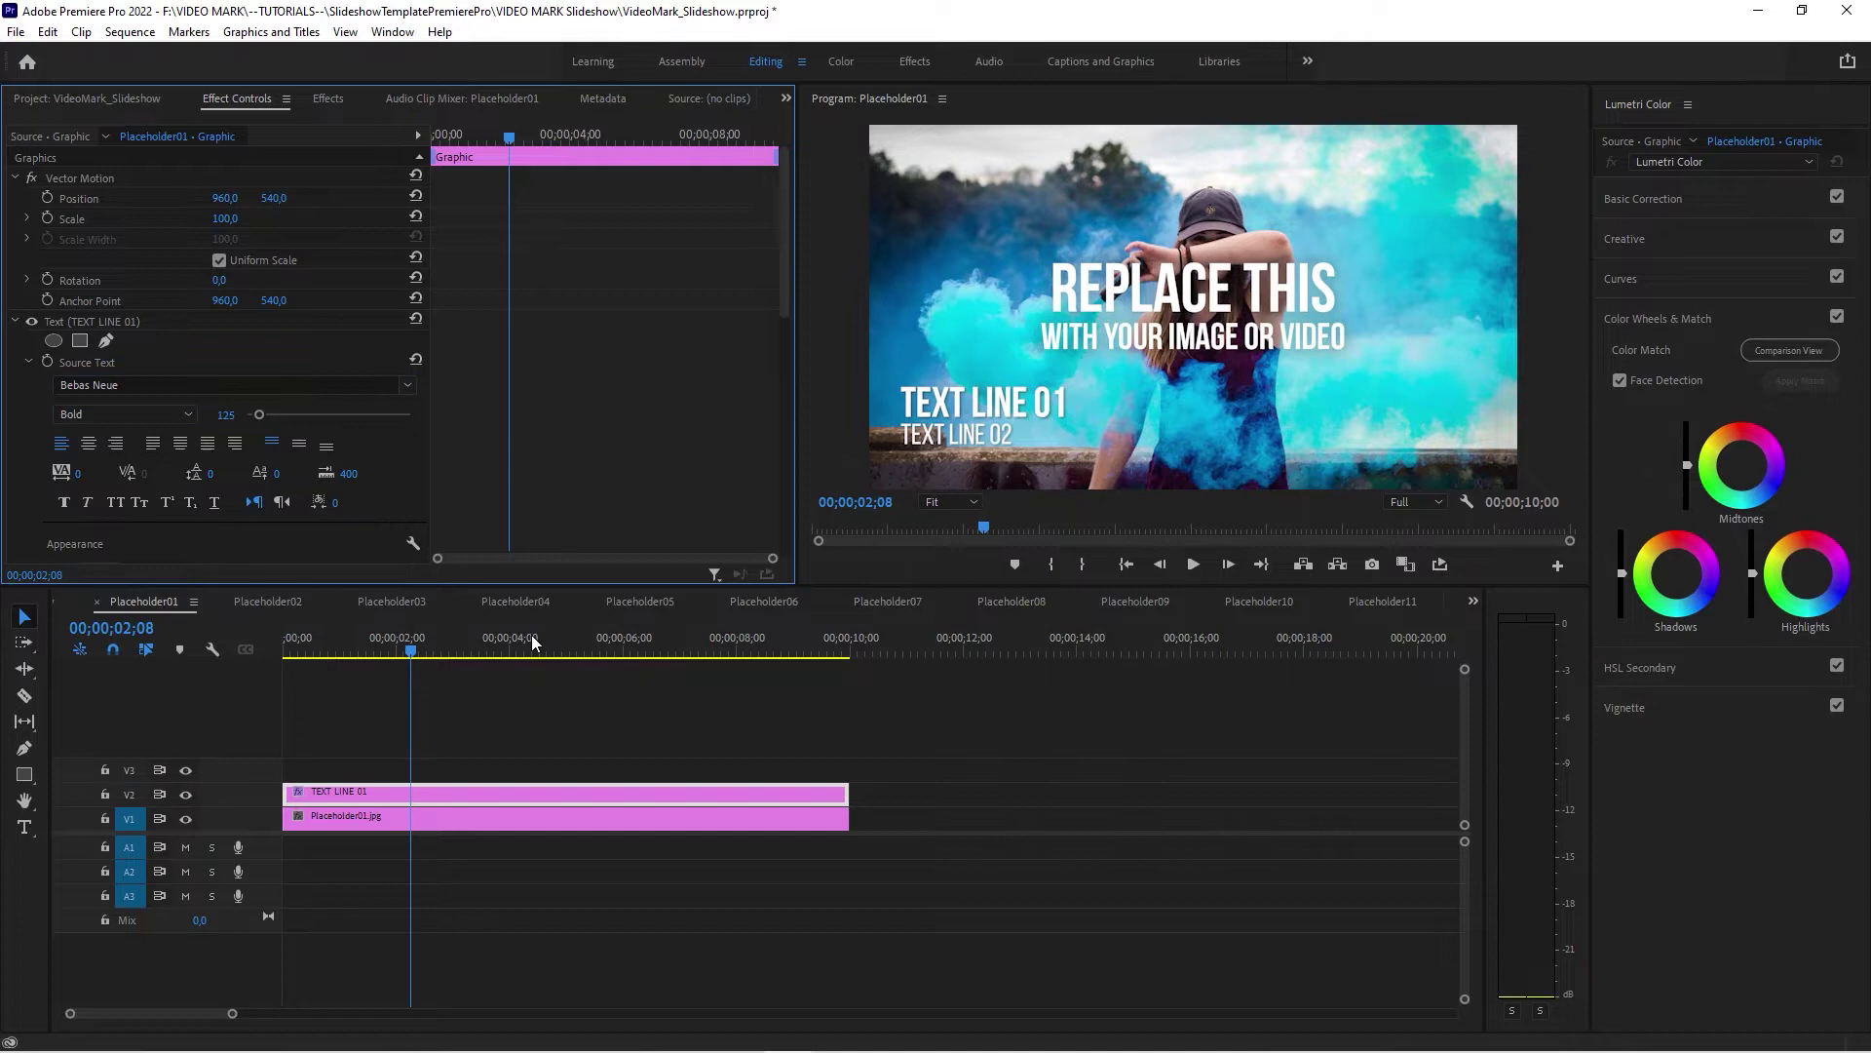
{"action": "left_click", "coordinate": [381, 653]}
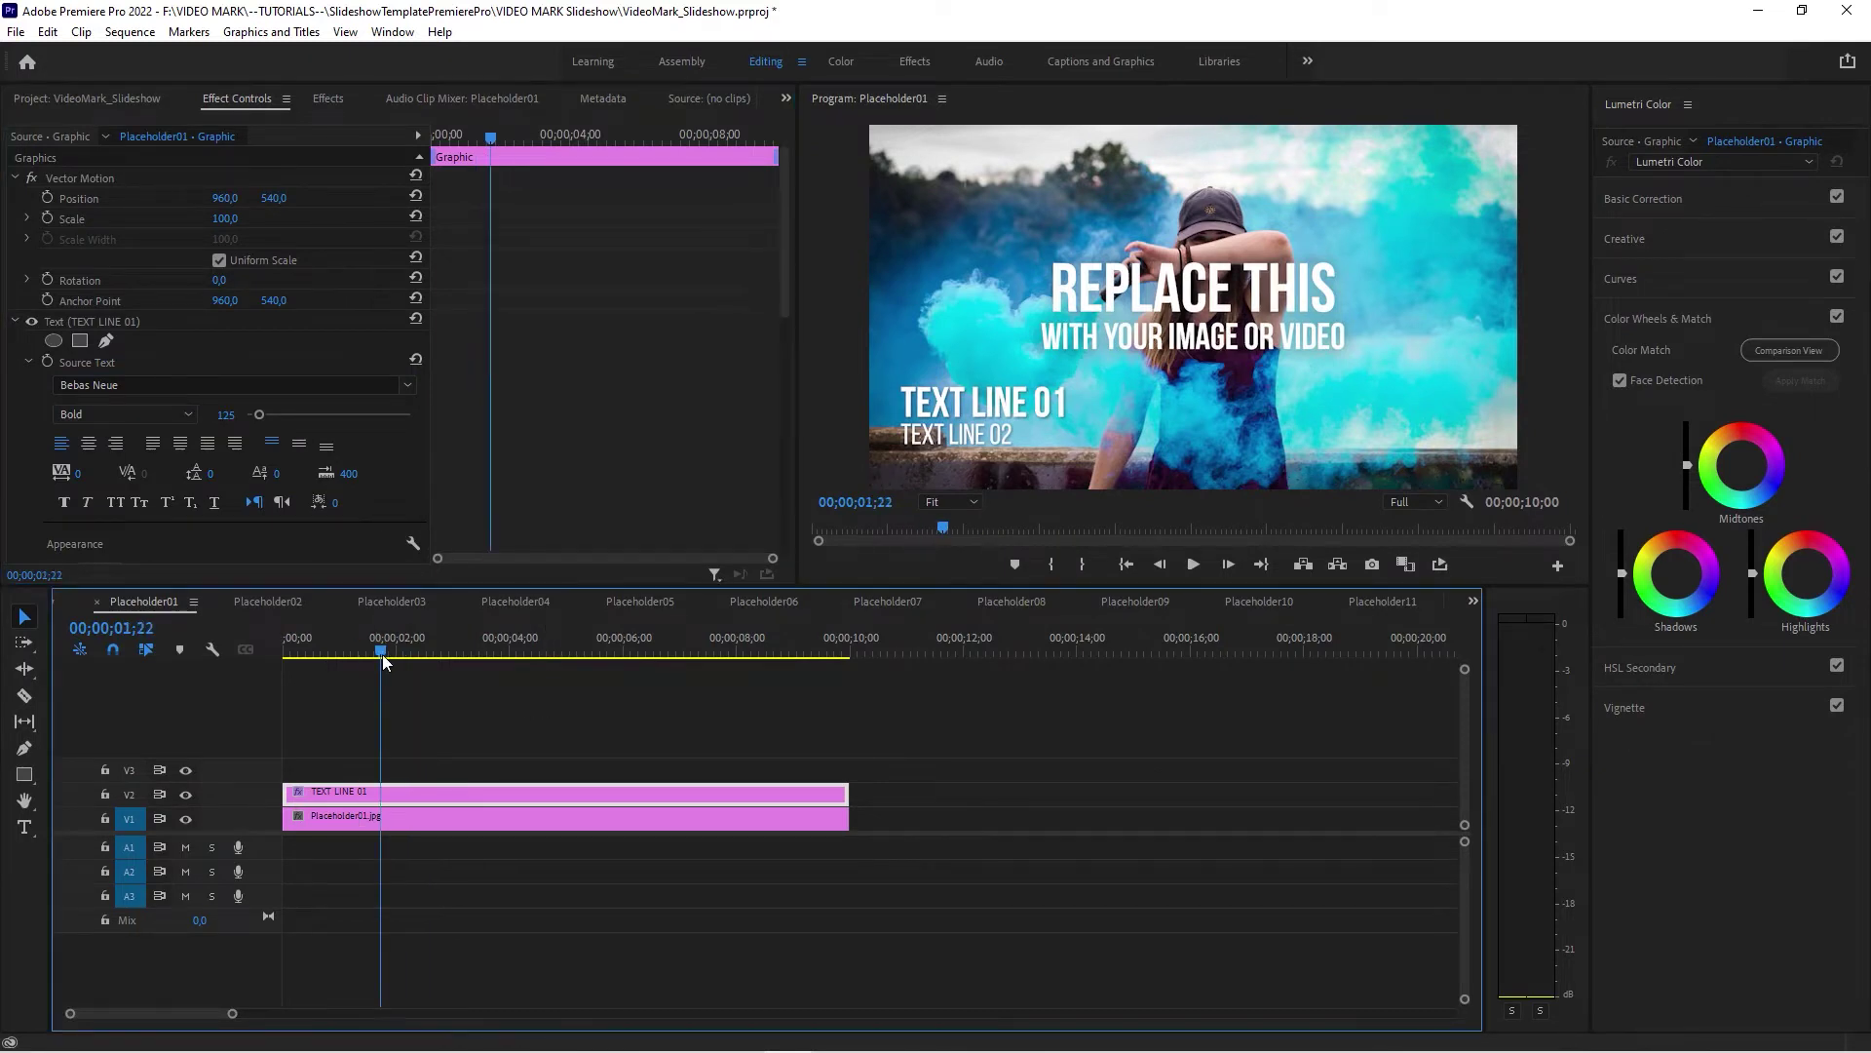
Step: Return to the Slideshow sequence and scrub from the start to Slide03
{"action": "left_click", "coordinate": [1475, 600]}
{"action": "left_click", "coordinate": [1521, 627]}
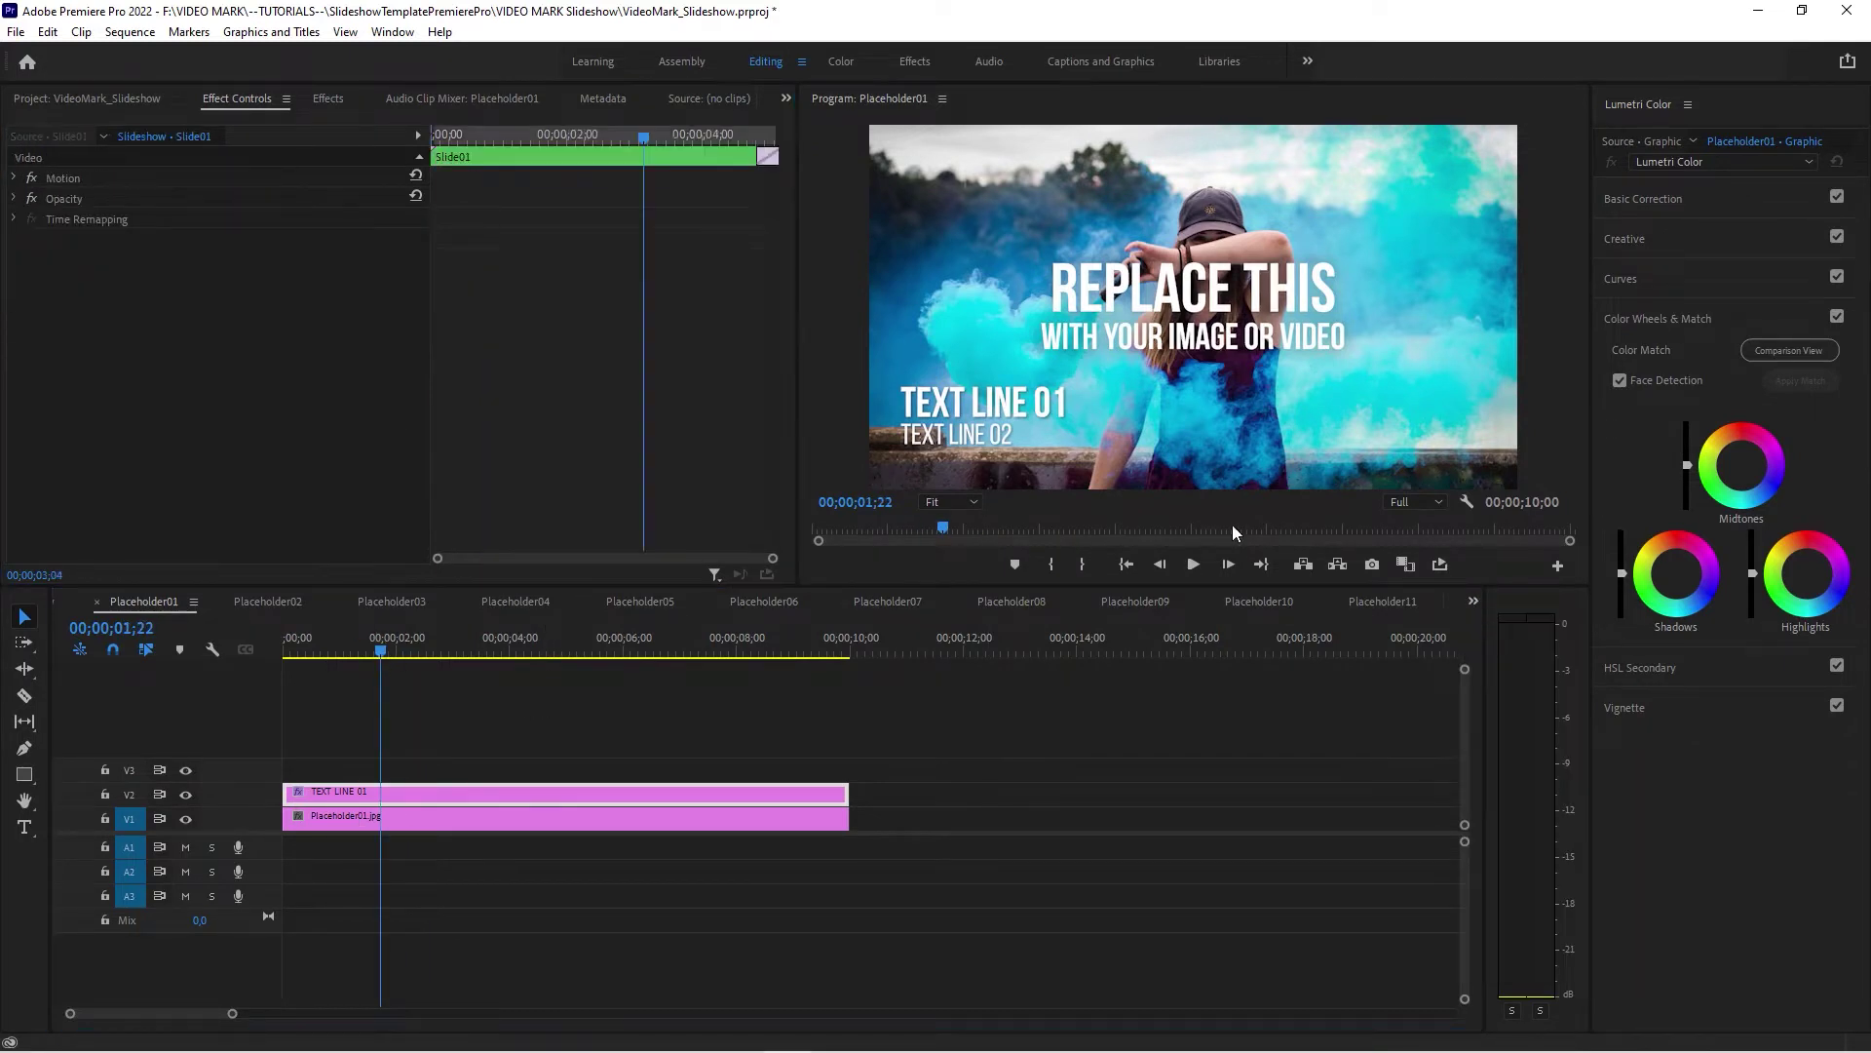
{"action": "left_click", "coordinate": [327, 654]}
{"action": "left_click_drag", "start_coordinate": [327, 654], "coordinate": [704, 654]}
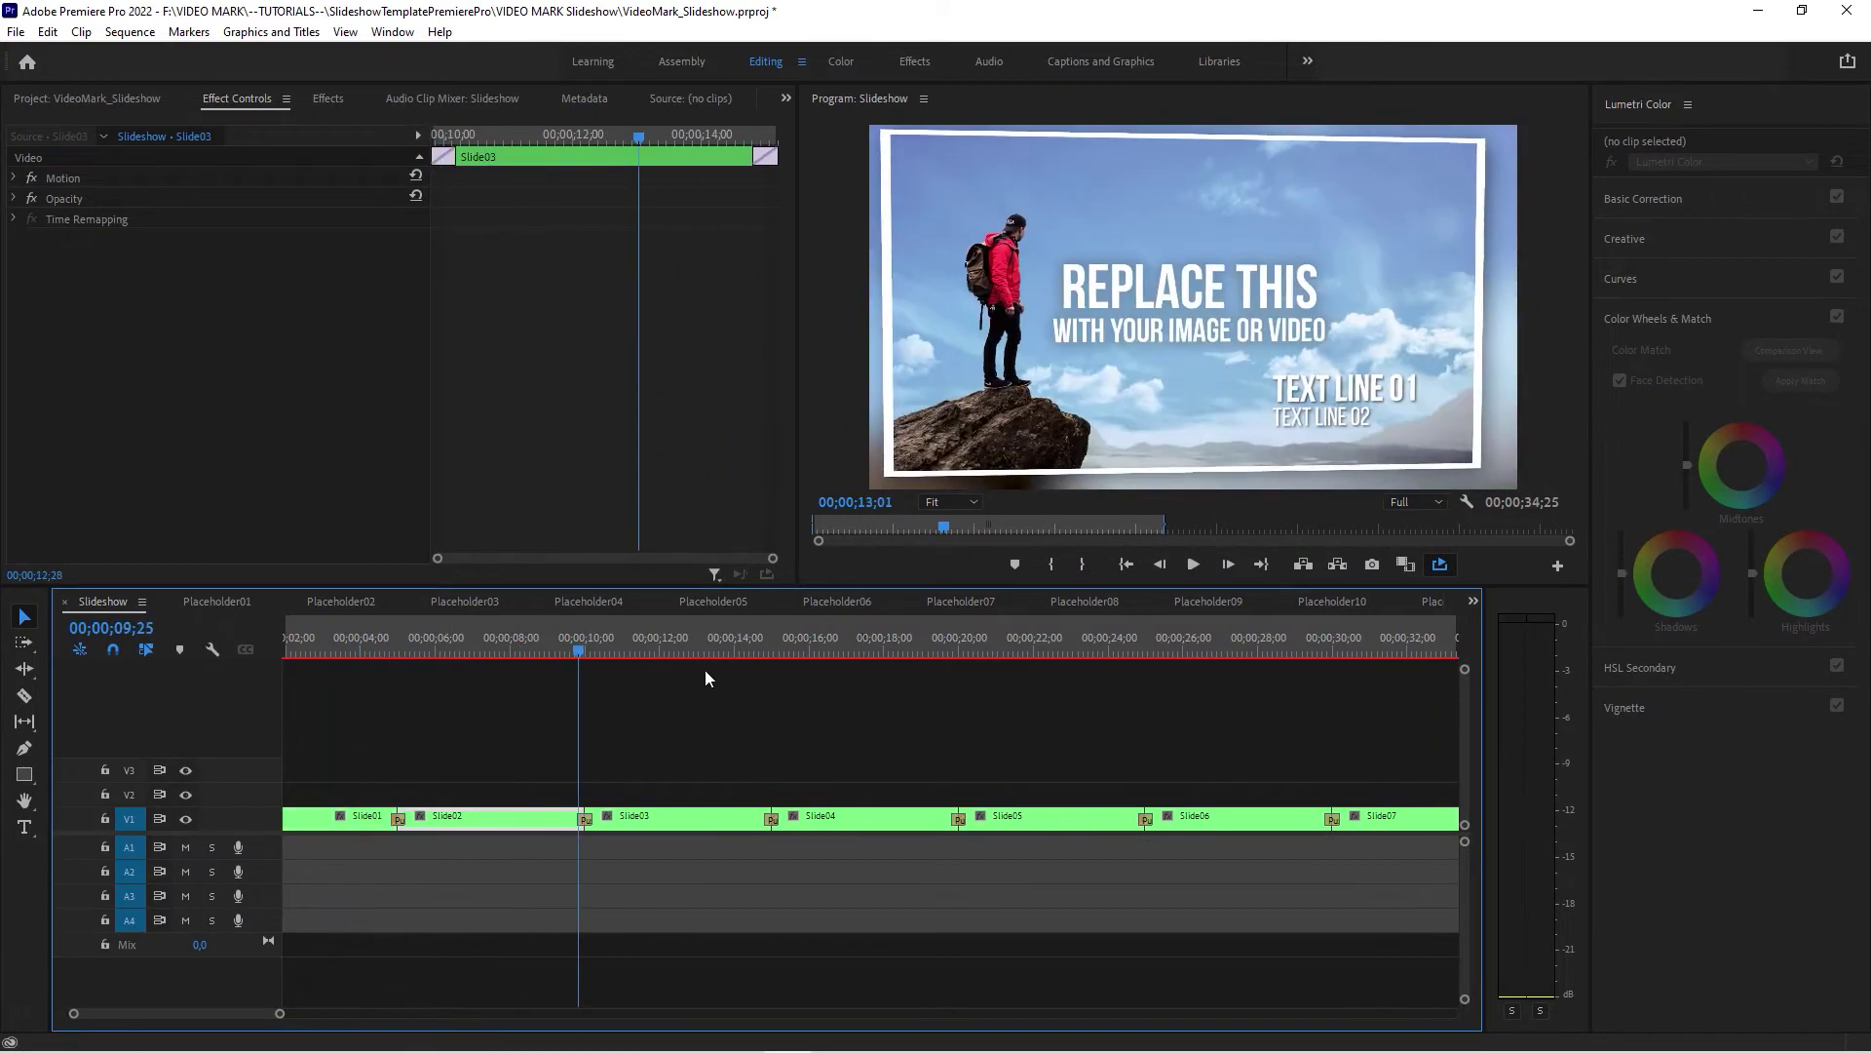
{"action": "scroll", "coordinate": [532, 697], "scroll_direction": "down", "scroll_amount": 3}
{"action": "scroll", "coordinate": [531, 705], "scroll_direction": "down", "scroll_amount": 2}
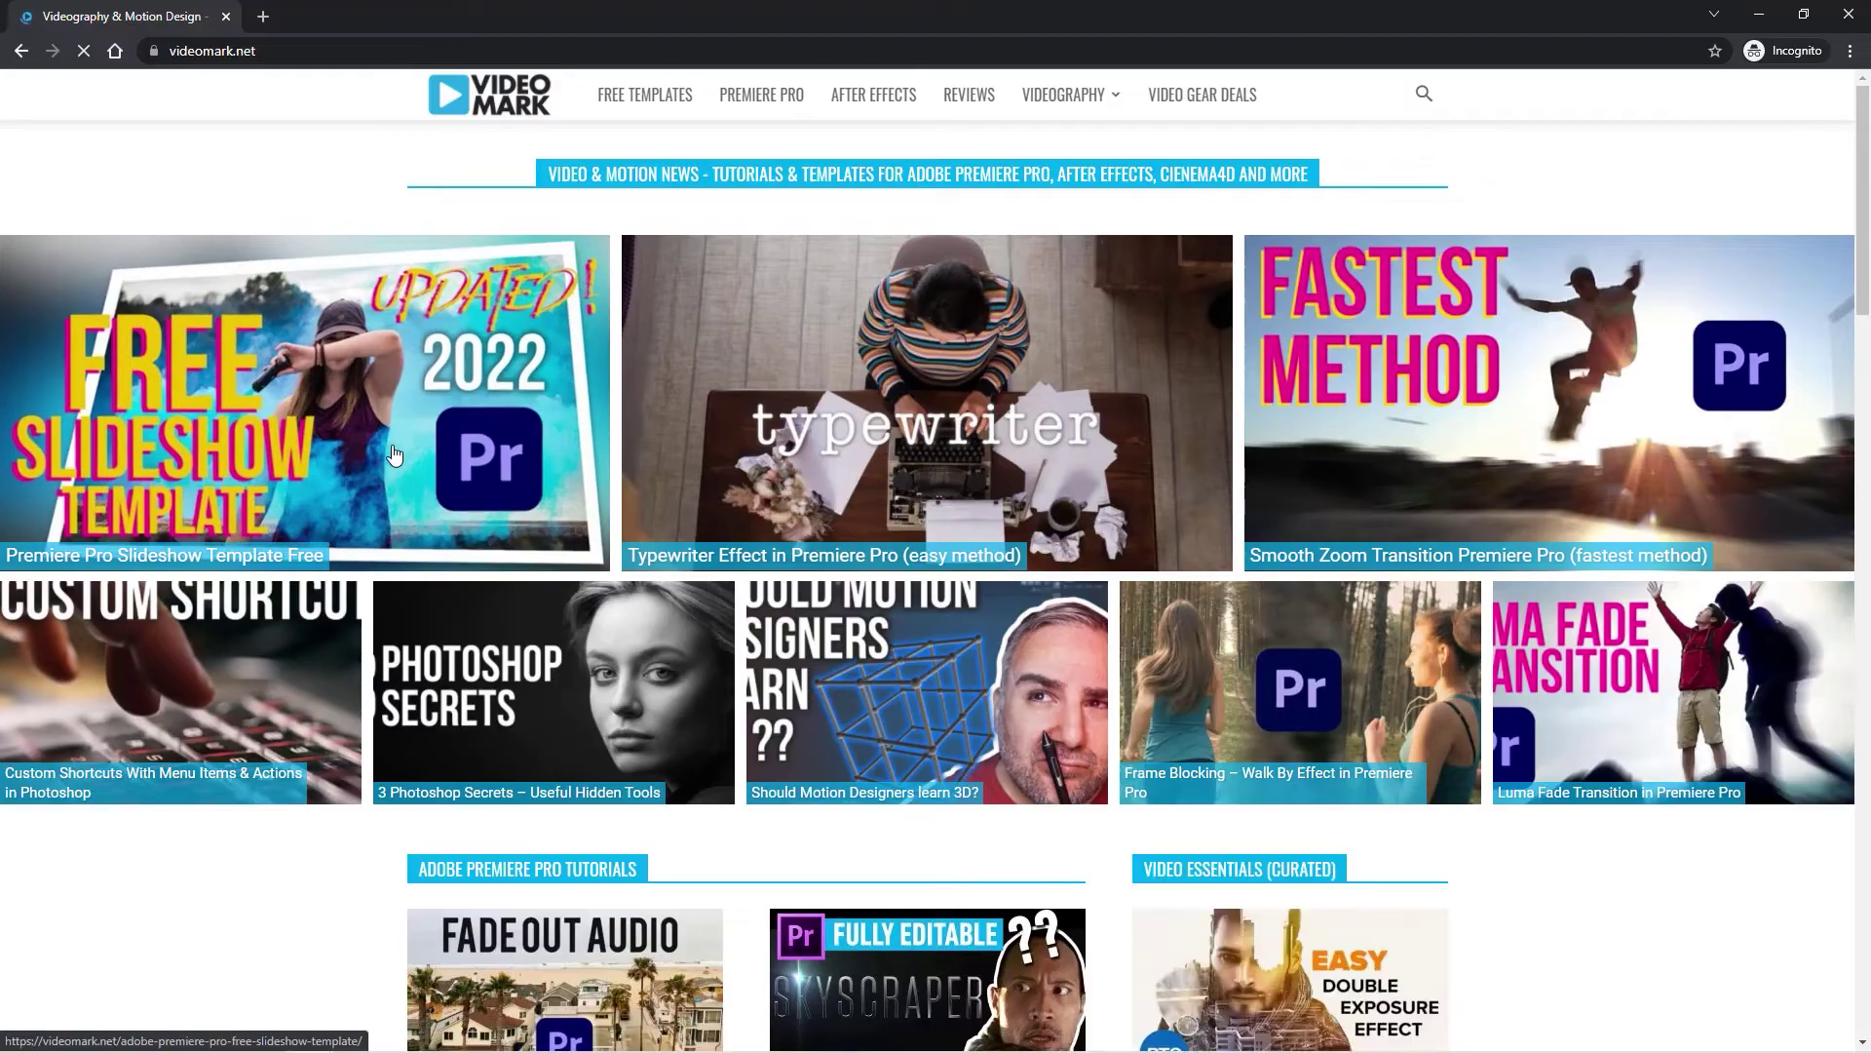
{"action": "scroll", "coordinate": [239, 712], "scroll_direction": "down", "scroll_amount": 2}
{"action": "scroll", "coordinate": [239, 712], "scroll_direction": "up", "scroll_amount": 8}
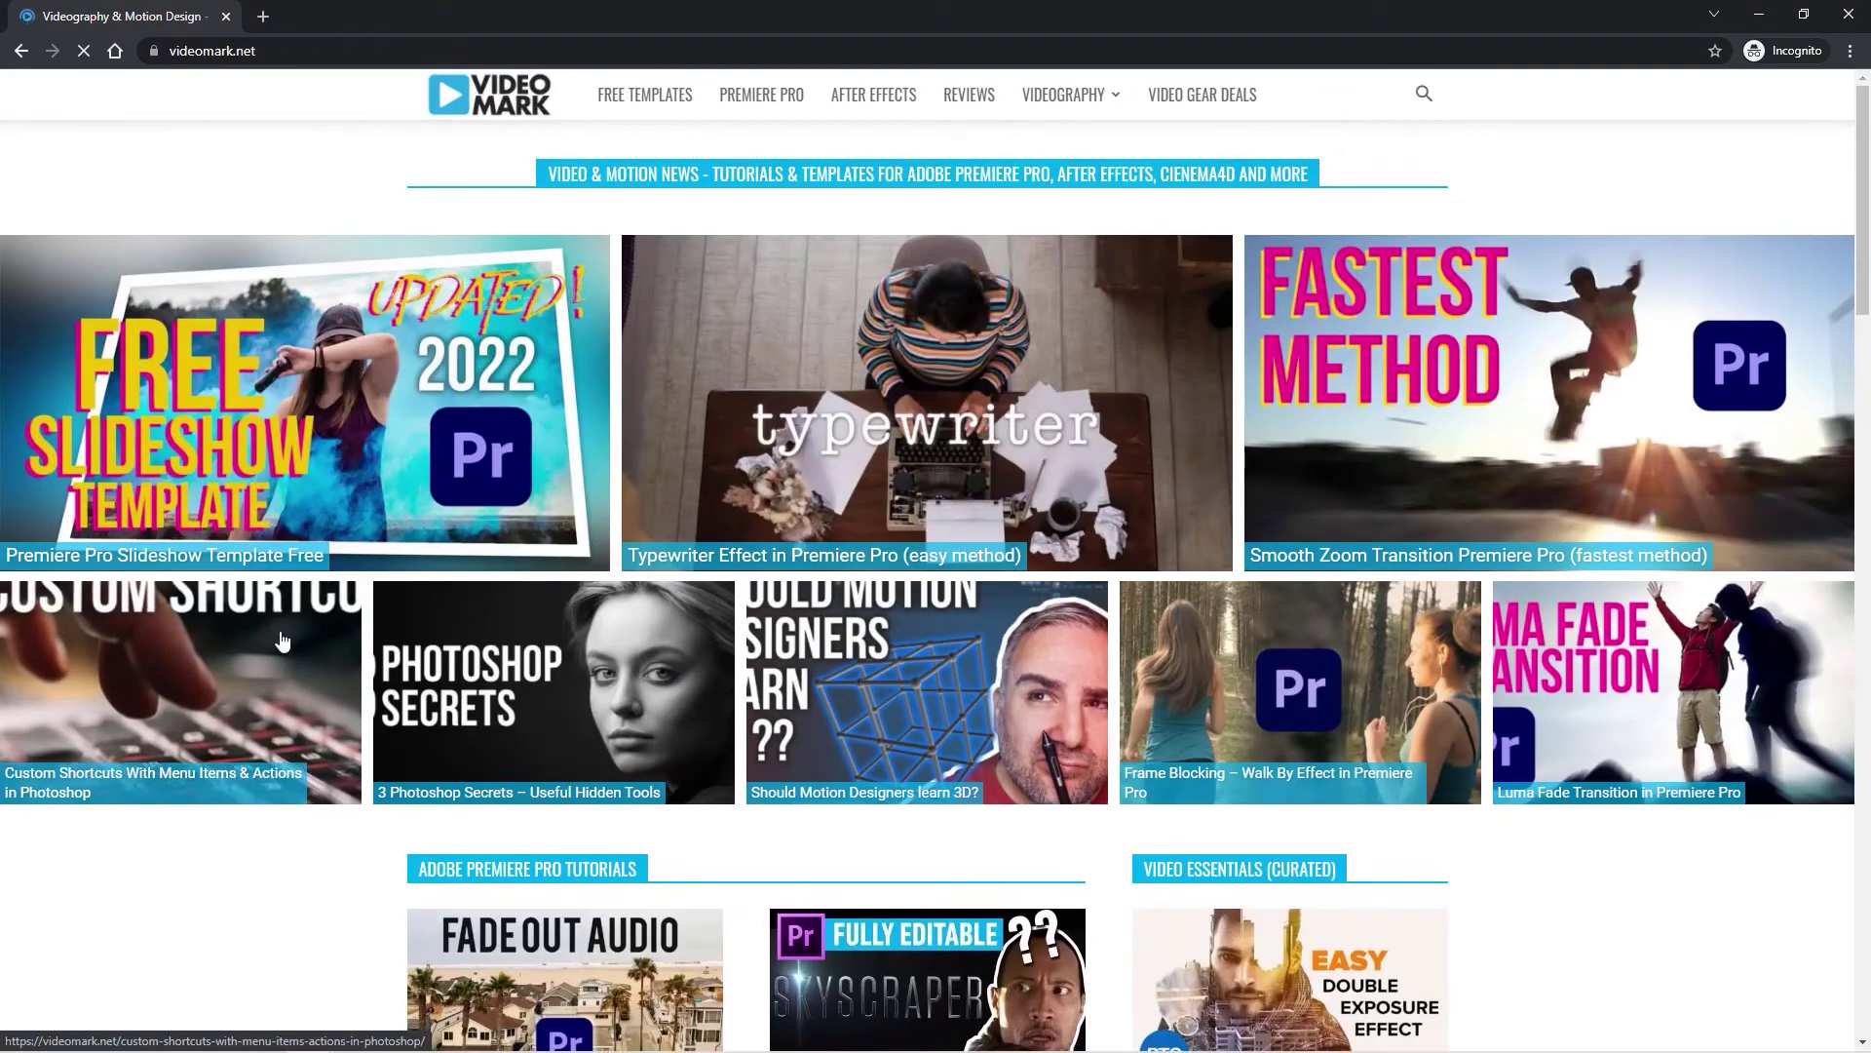
Step: Reopen the Premiere Pro Slideshow Template Free article on videomark.net
{"action": "left_click", "coordinate": [300, 424]}
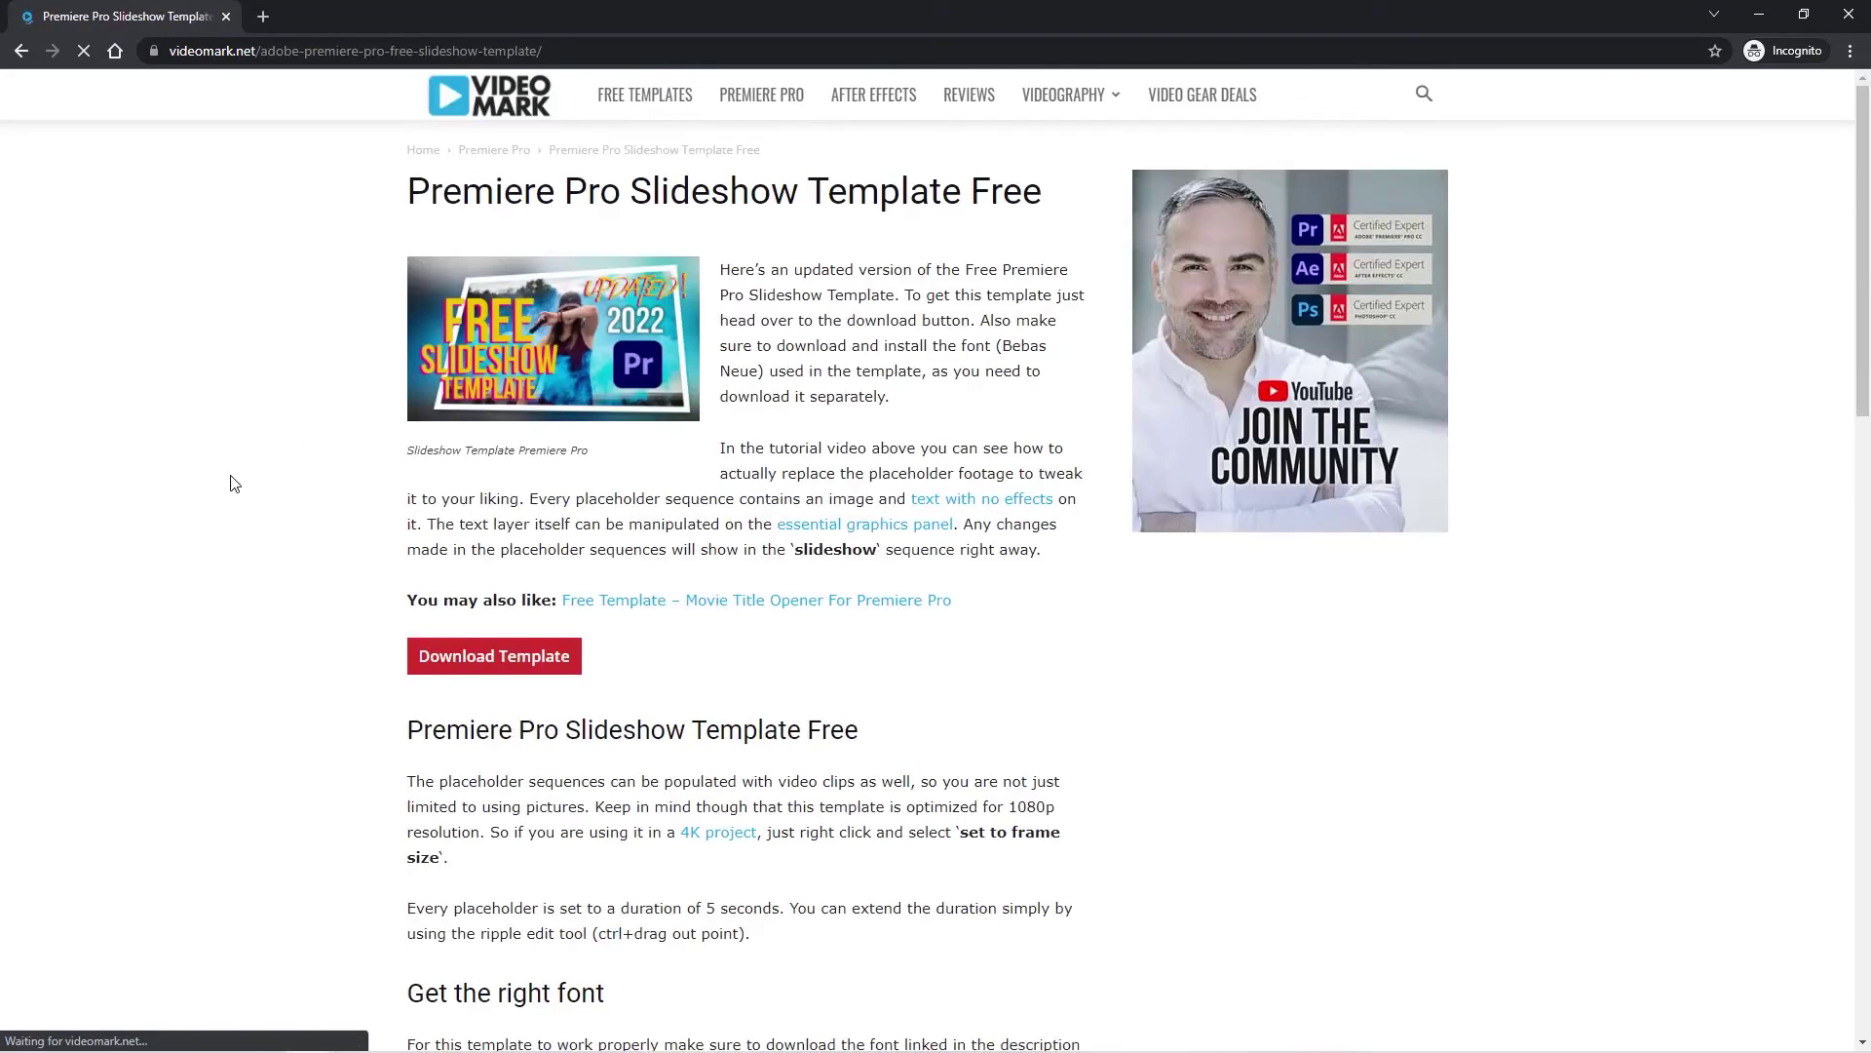
{"action": "scroll", "coordinate": [236, 489], "scroll_direction": "down", "scroll_amount": 3}
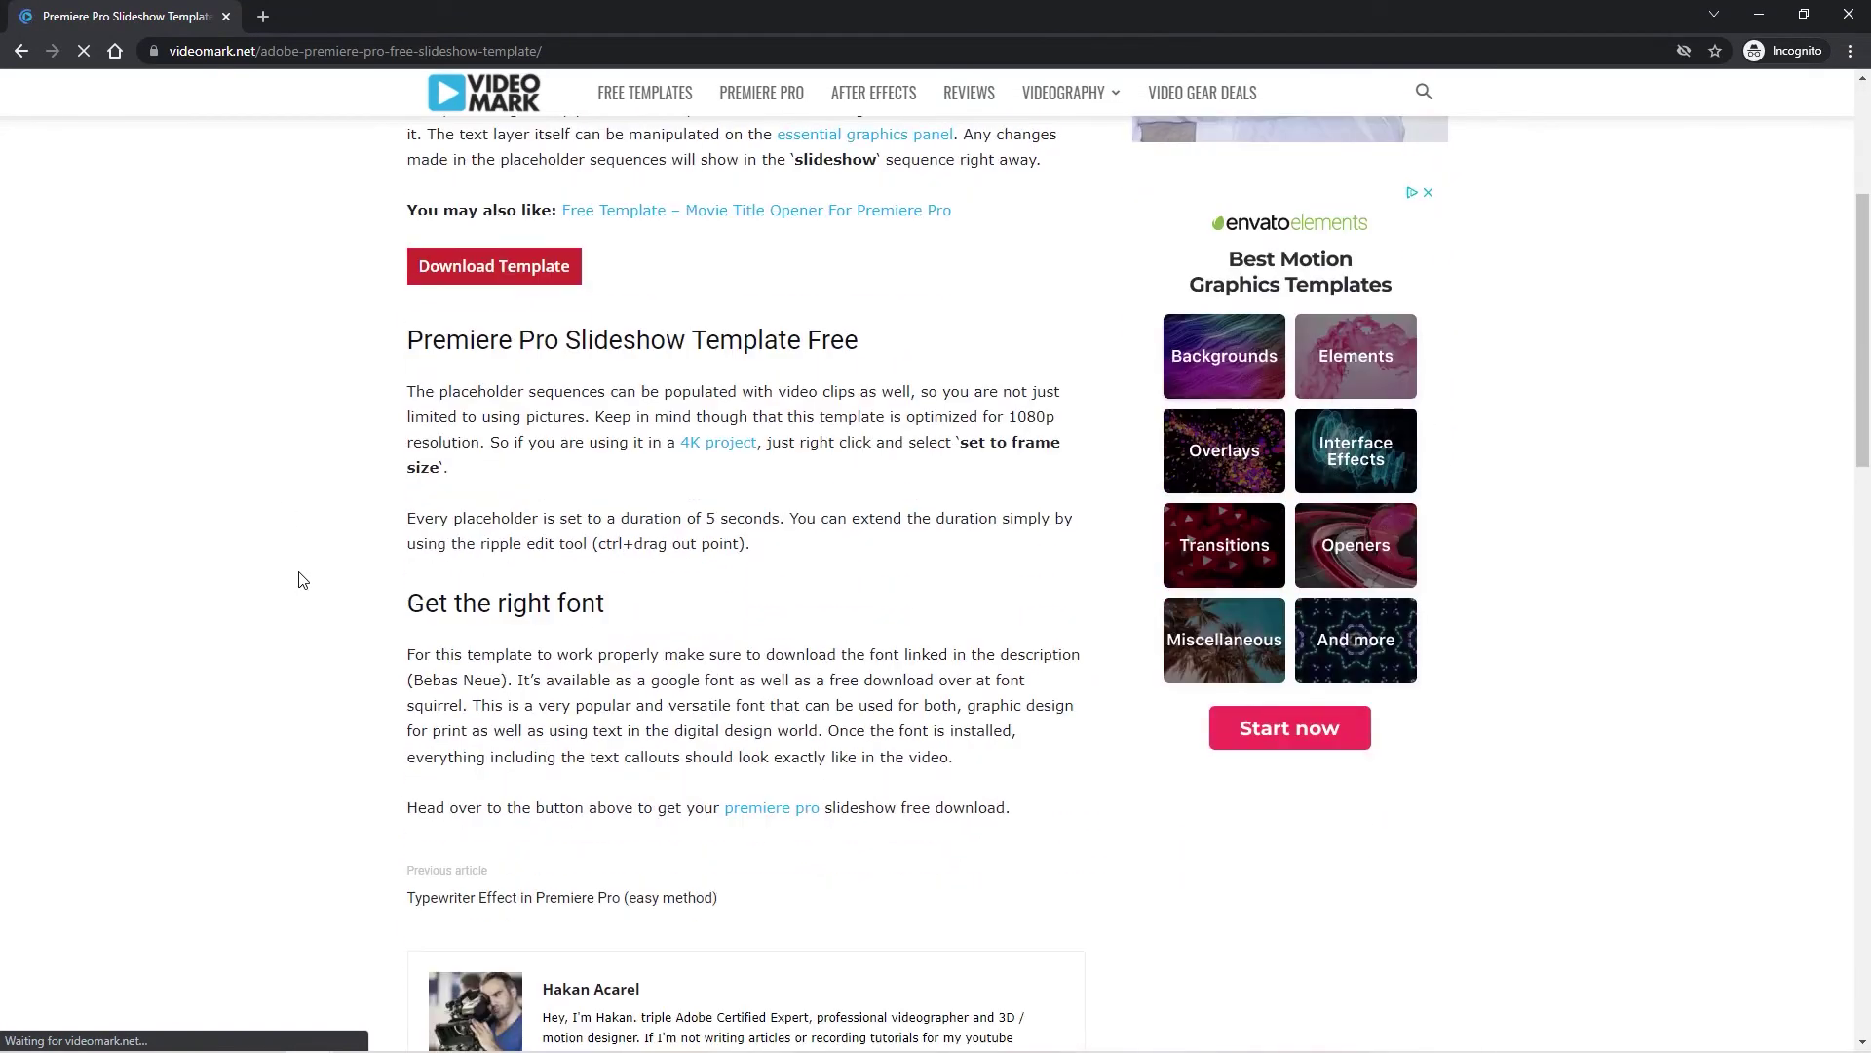
{"action": "scroll", "coordinate": [299, 581], "scroll_direction": "up", "scroll_amount": 3}
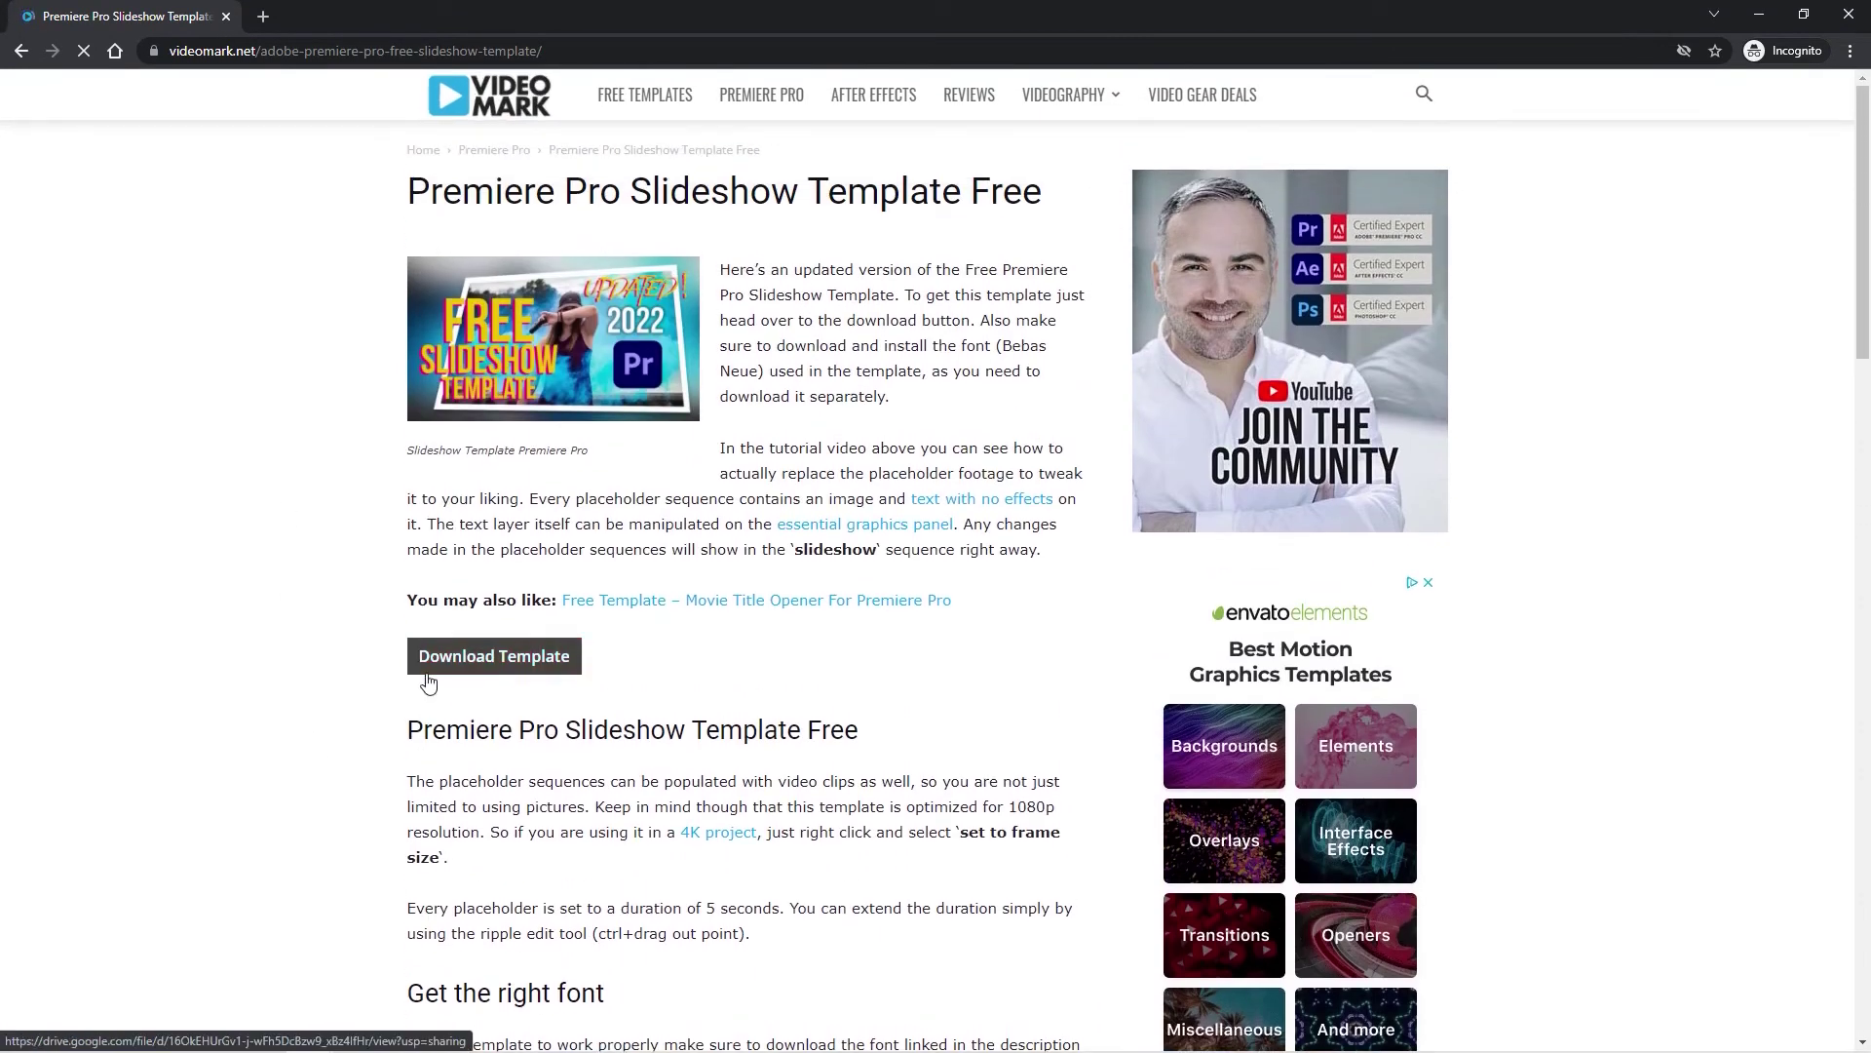